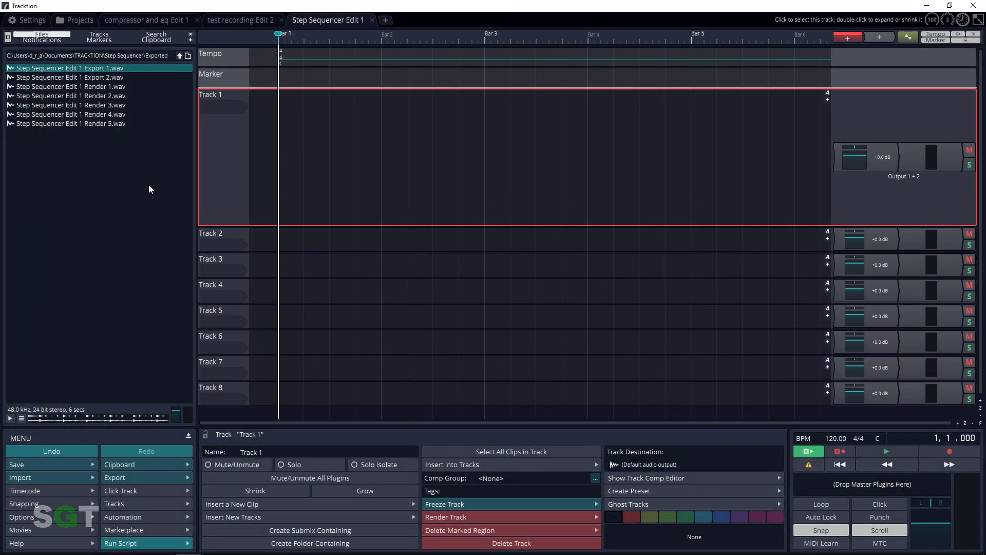
- Place the Step Sequencer Edit 1 Export 1 loop on Track 1 and play it from bar 1
drag(79, 64, 269, 144)
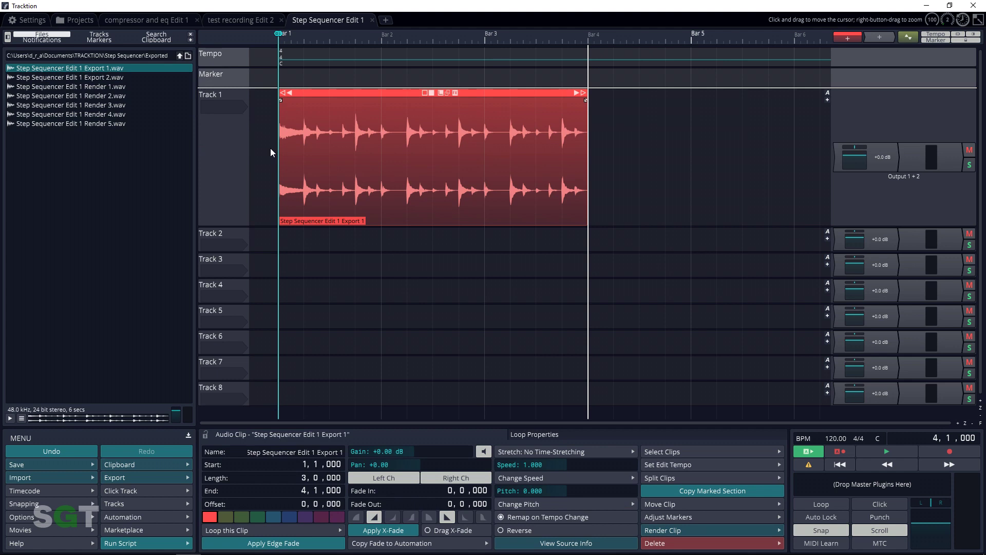
click(279, 236)
key(space)
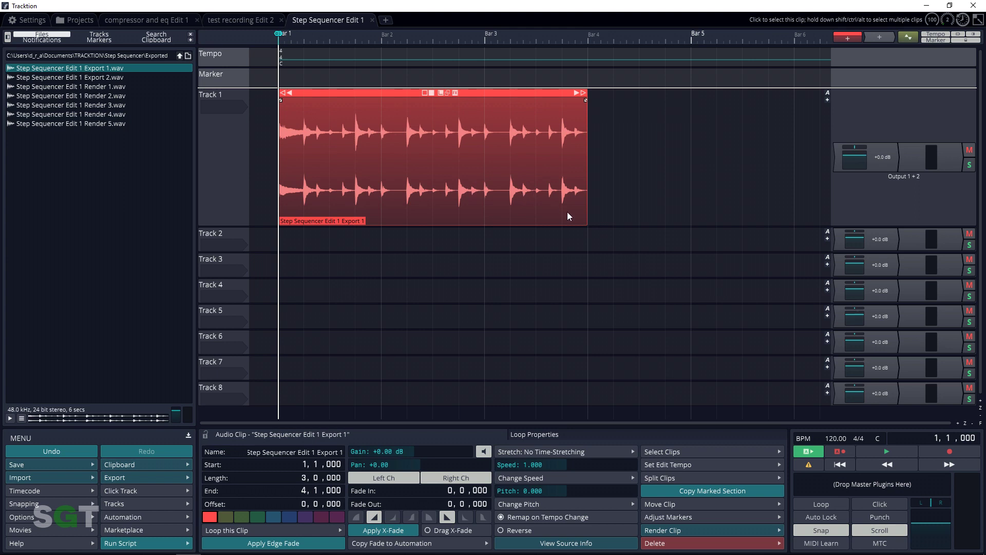
- Replay the loop from just before bar 3 and from inside bar 3 to audition the hits
click(480, 203)
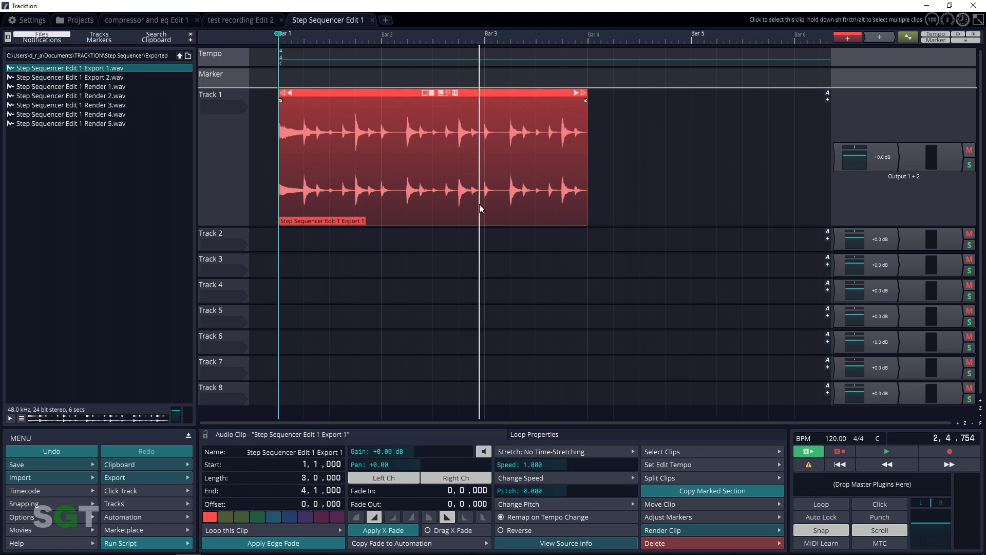
key(space)
click(543, 207)
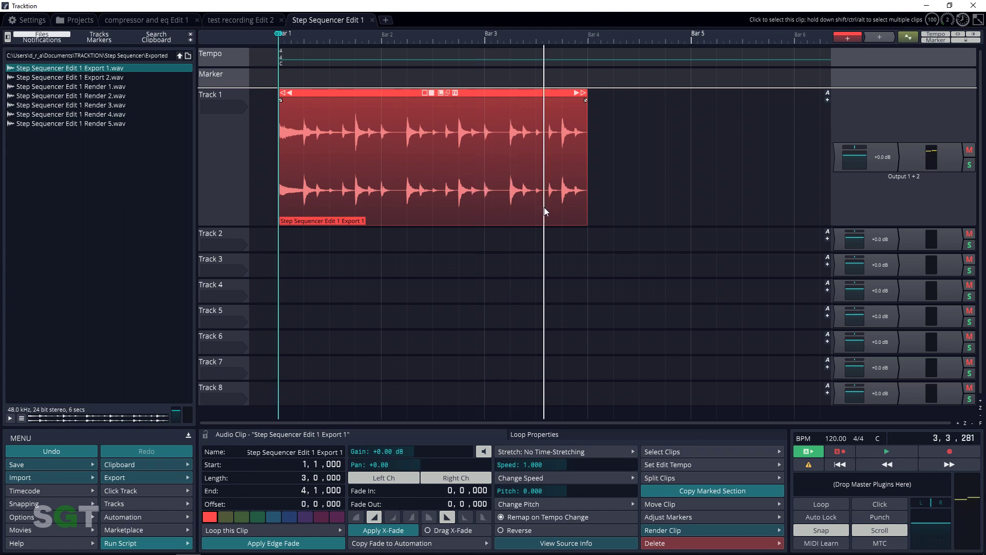
key(space)
key(space)
- Split the loop just before and just after the kick hit at 3|3|453
scroll(547, 205, up, 5)
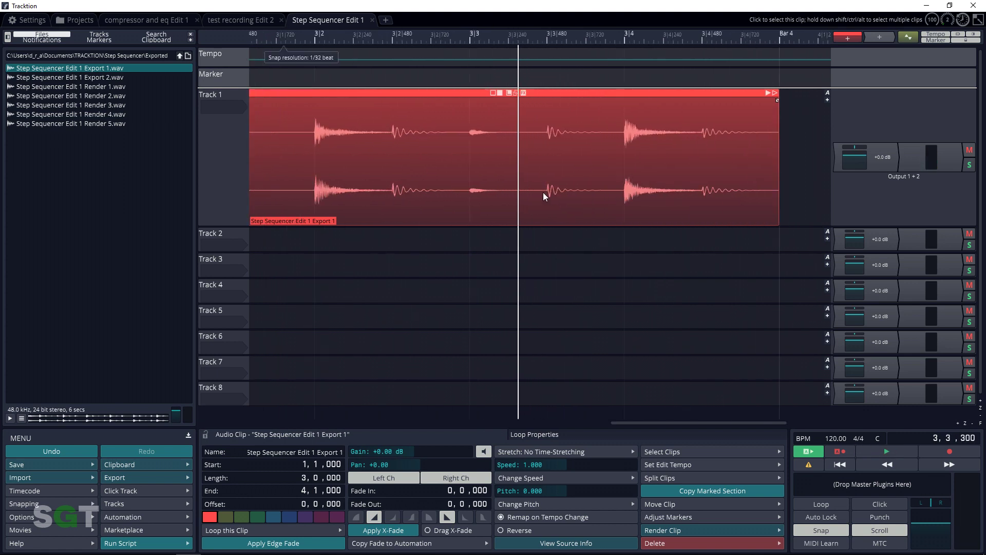
click(543, 199)
right_click(544, 198)
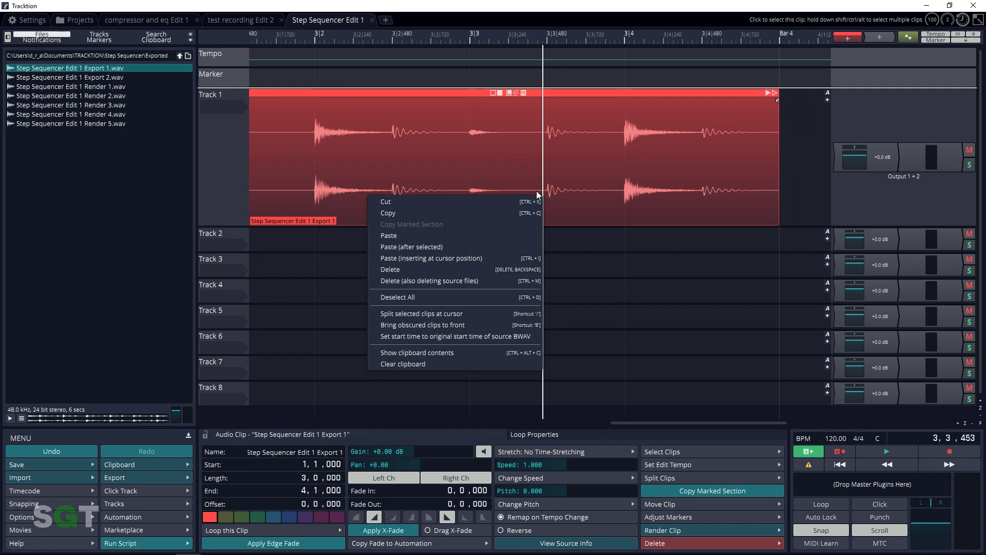
click(443, 309)
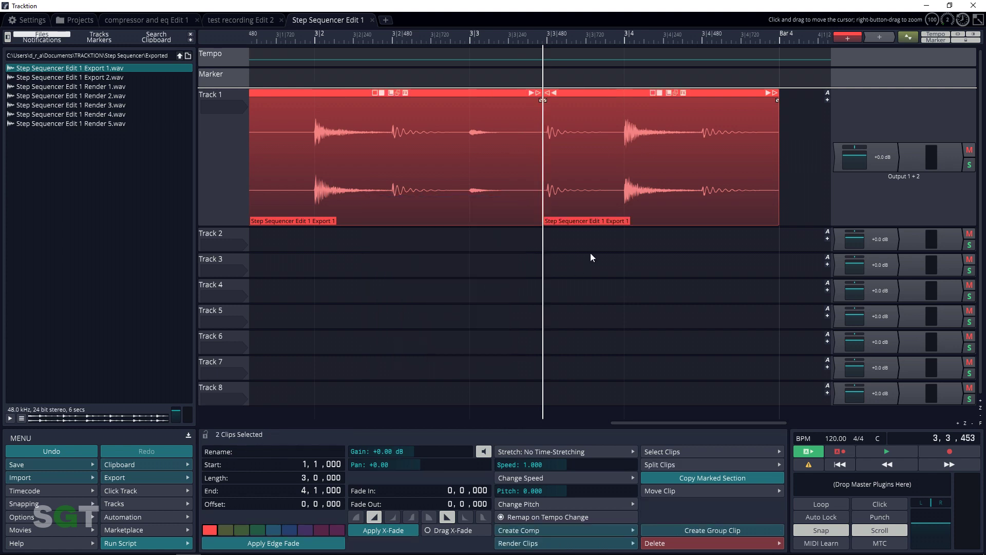
click(619, 202)
right_click(618, 201)
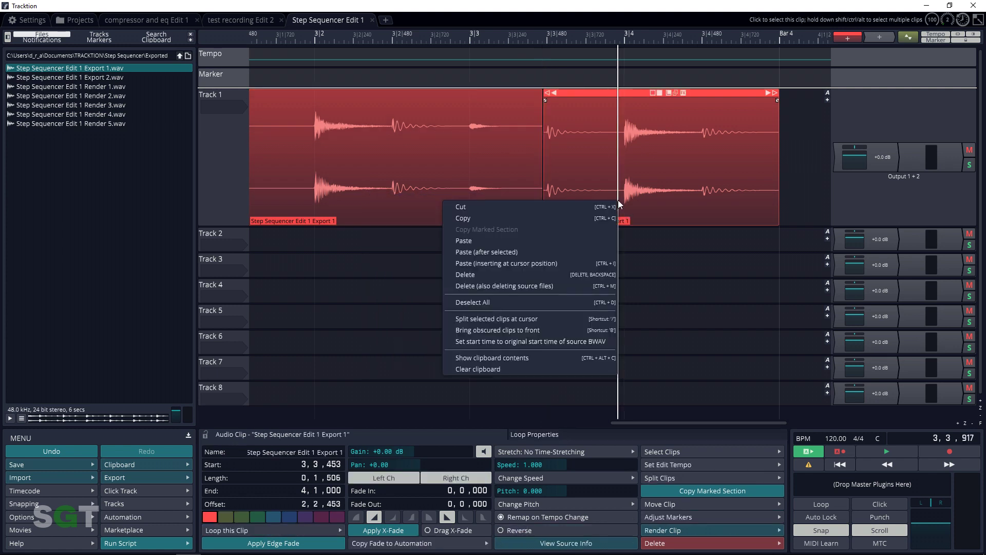
click(538, 314)
- Rename the isolated kick slice to 'kick 1'
click(562, 138)
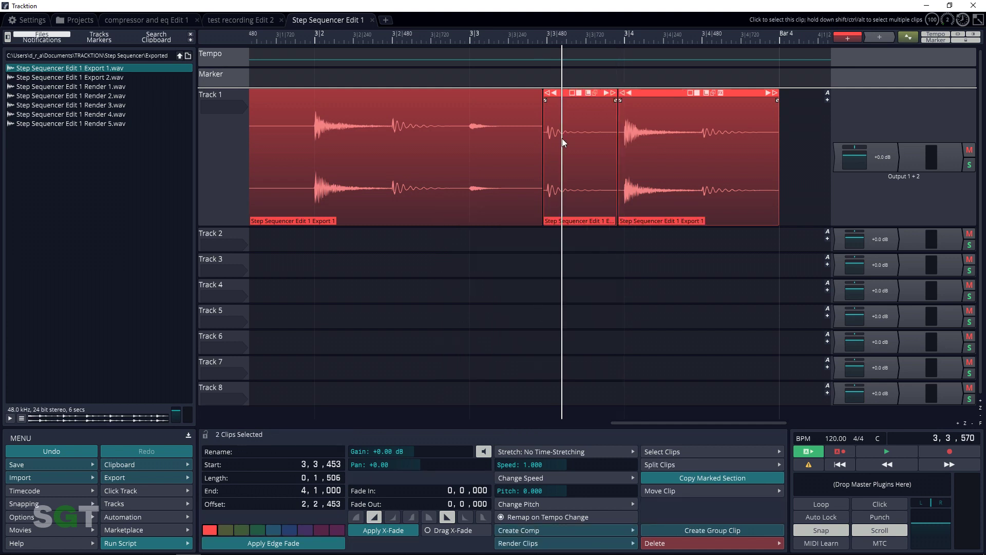
click(305, 451)
text(kick 1)
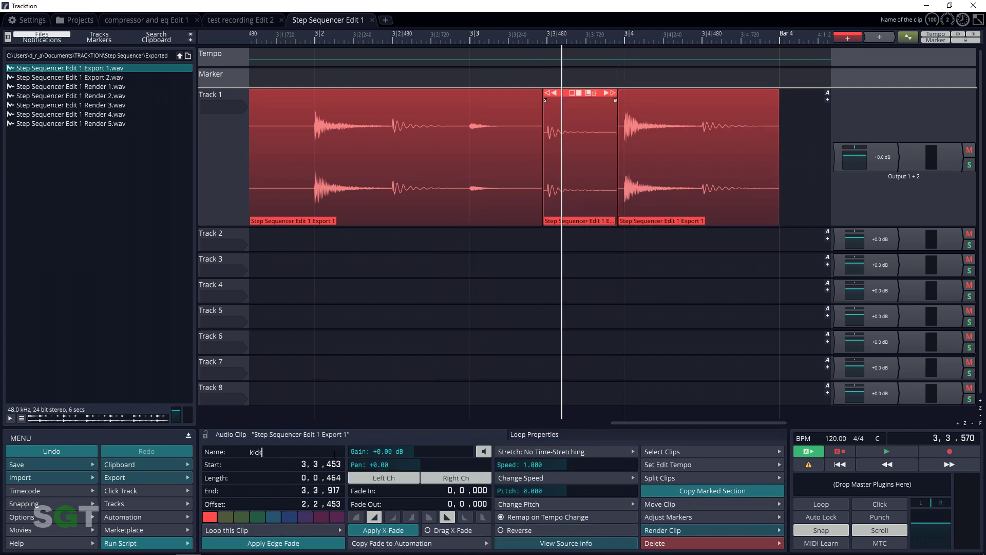
key(Return)
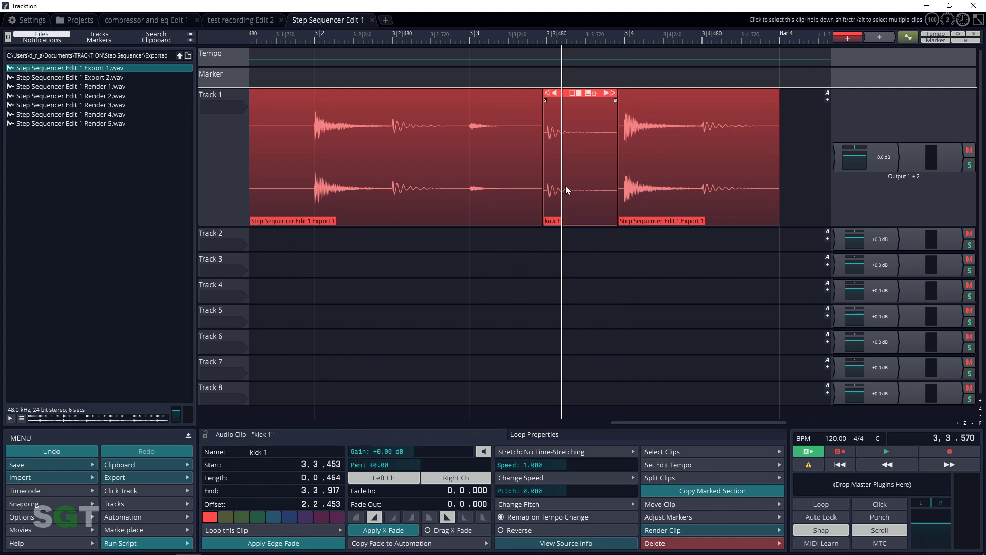
- Audition the loop from bar 2 and the slice following kick 1
scroll(565, 186, down, 3)
click(442, 198)
key(space)
click(442, 199)
key(space)
key(space)
click(300, 204)
key(space)
key(space)
mouse_move(599, 215)
click(591, 239)
key(space)
key(space)
click(625, 182)
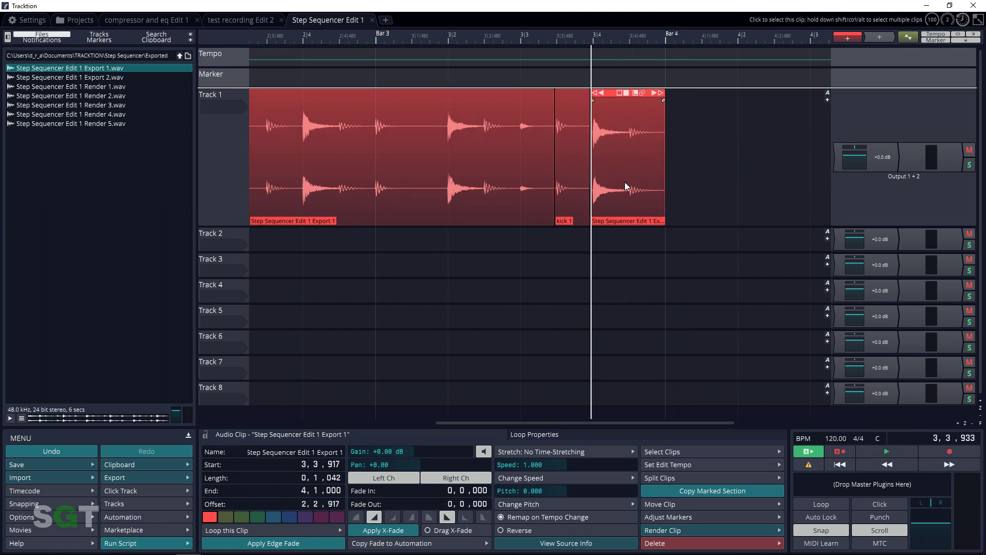
- Split the slice right after the snare hit and delete the trailing piece
right_click(626, 174)
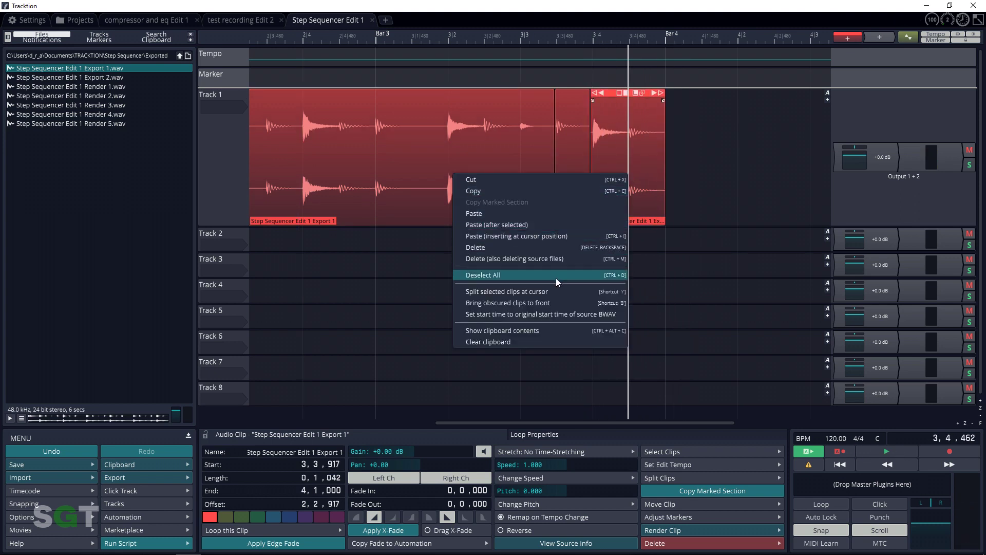
click(550, 290)
click(639, 177)
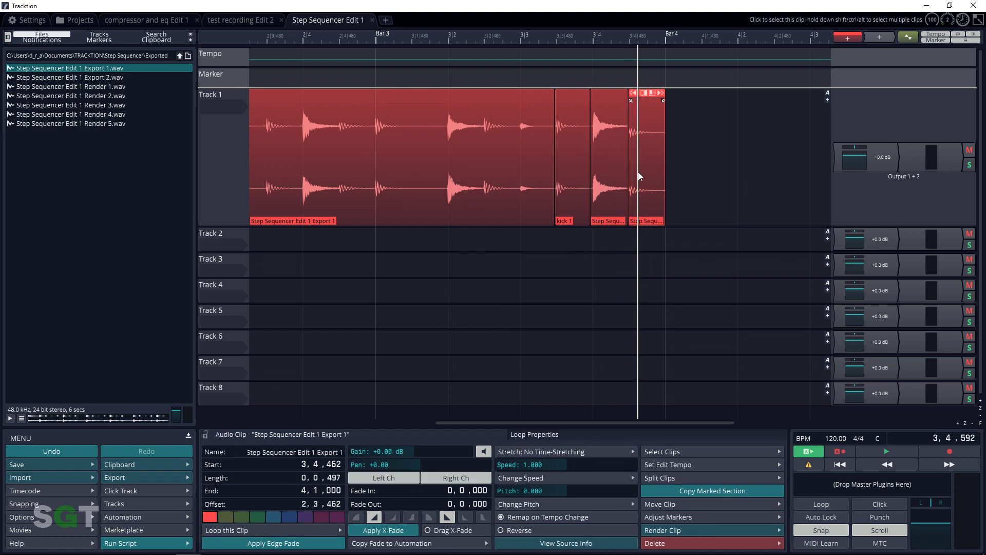
key(Delete)
- Rename the remaining slice, 3|3|917 to 3|4|462, to 'snare'
click(611, 165)
click(303, 451)
key(BackSpace)
text(snare)
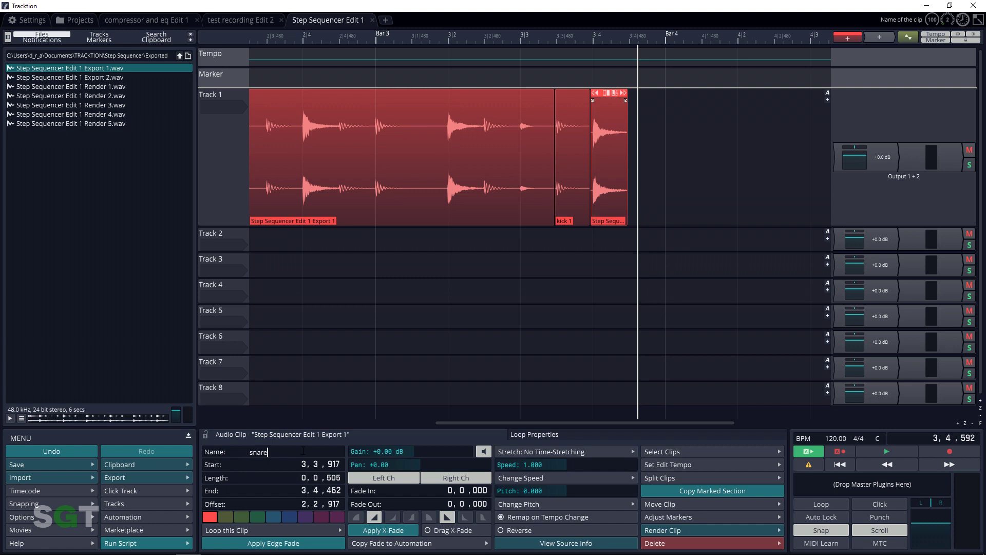
key(Return)
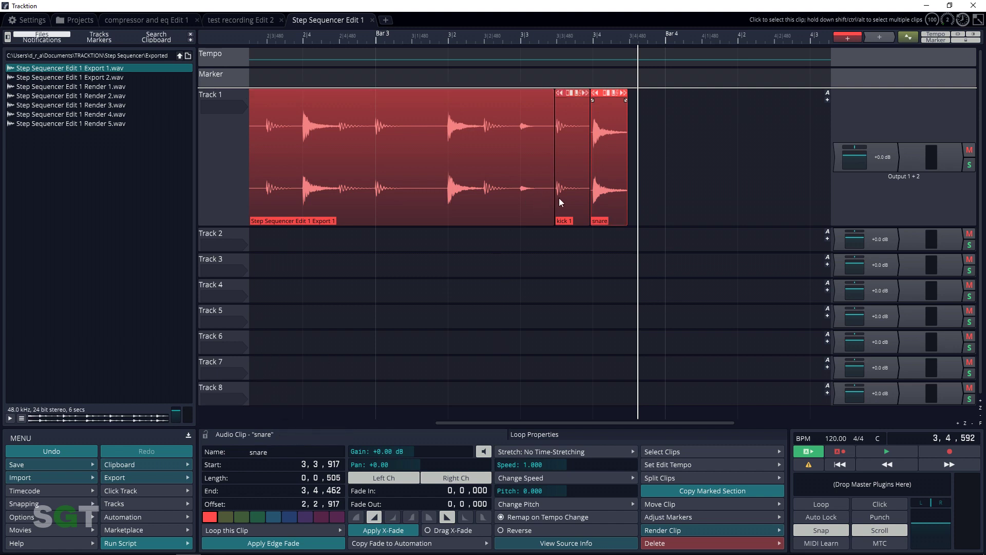
- Play the remaining loop clip from a point within it
click(516, 200)
click(516, 199)
key(space)
key(space)
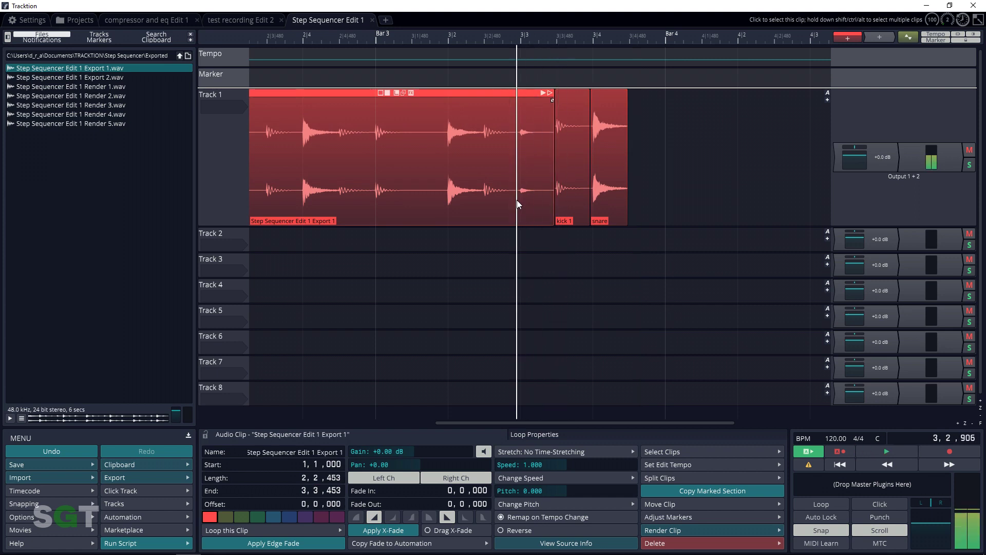
- Split the loop clip just before the hi-hat hit at 3|2|934
scroll(517, 203, up, 2)
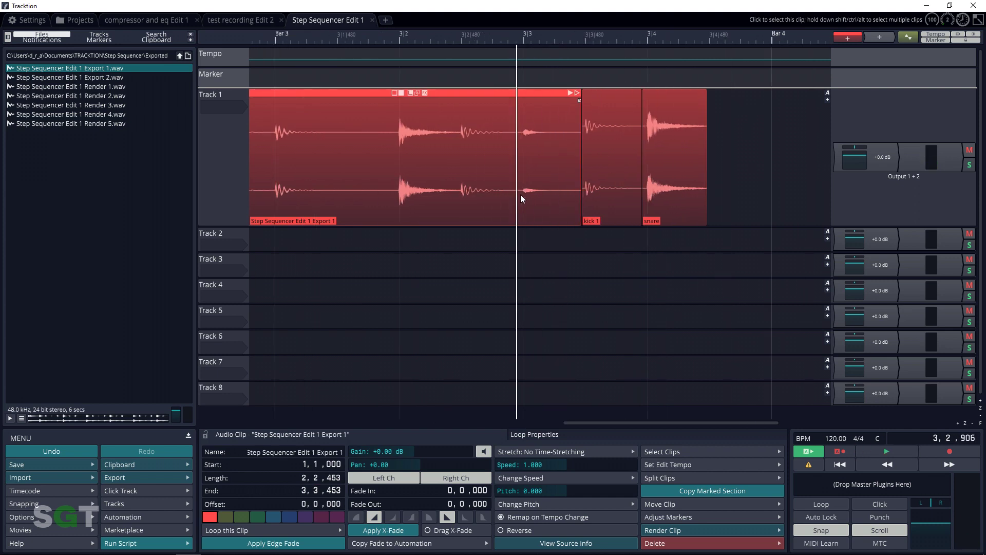
click(520, 195)
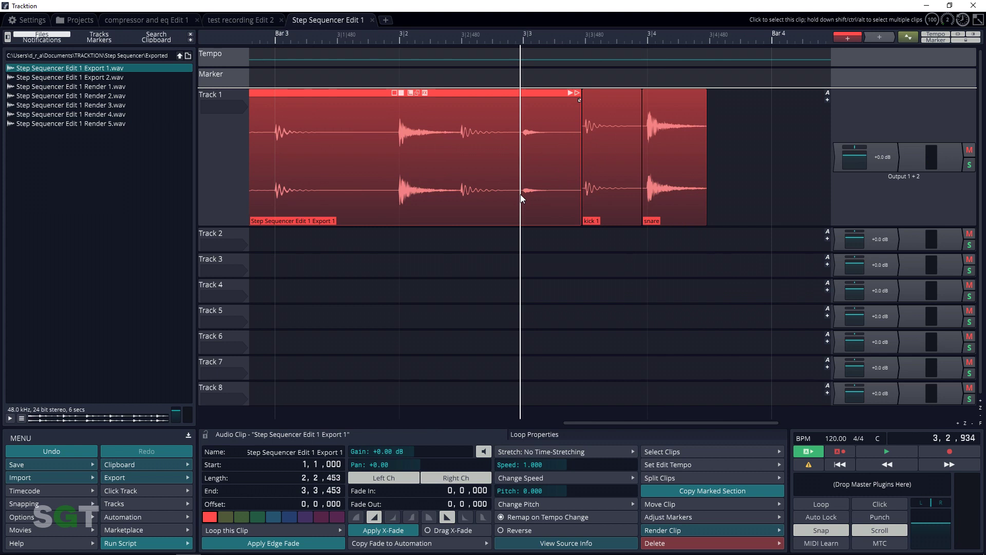
right_click(521, 198)
click(467, 309)
- Name the new slice 'hihat' and delete the leftover earlier loop clip
click(532, 185)
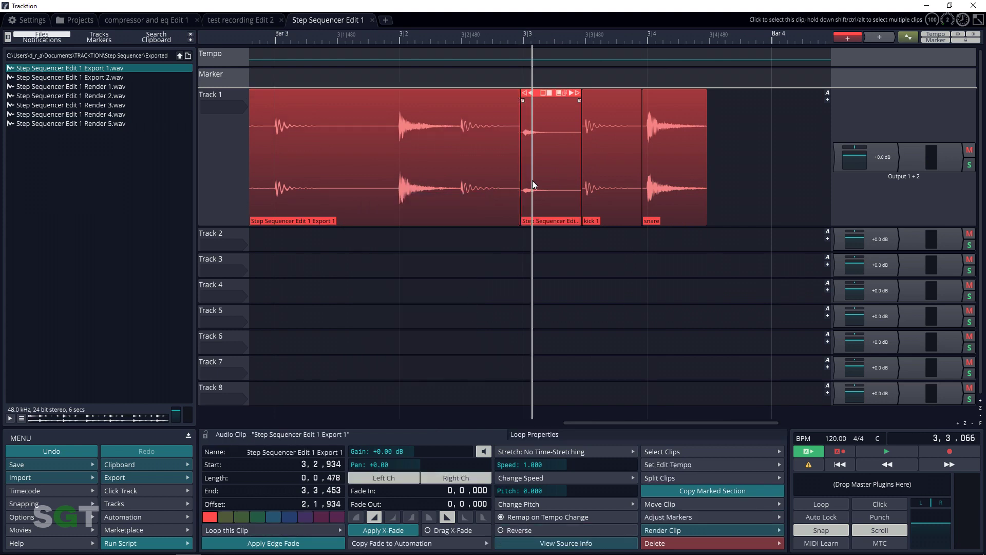
click(320, 454)
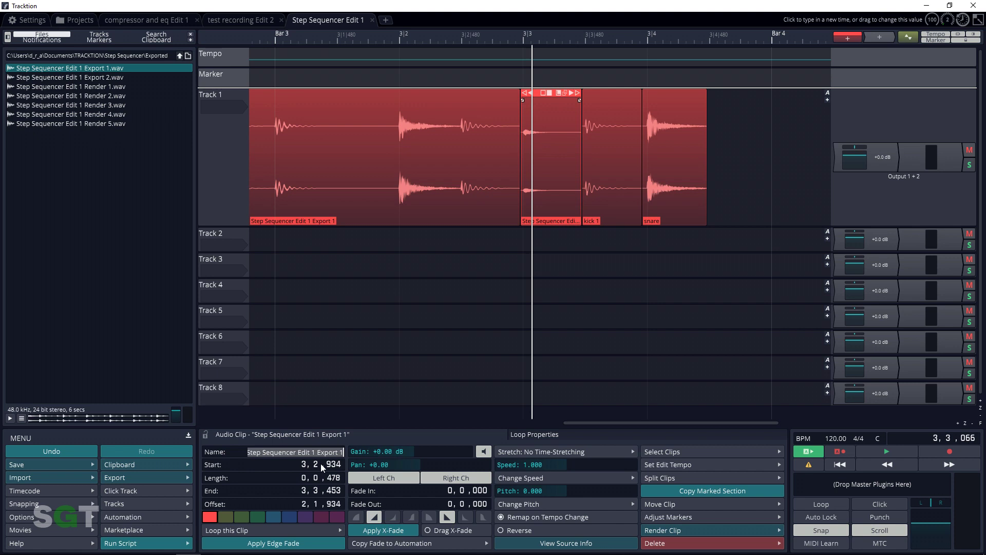
text(hihat)
key(Return)
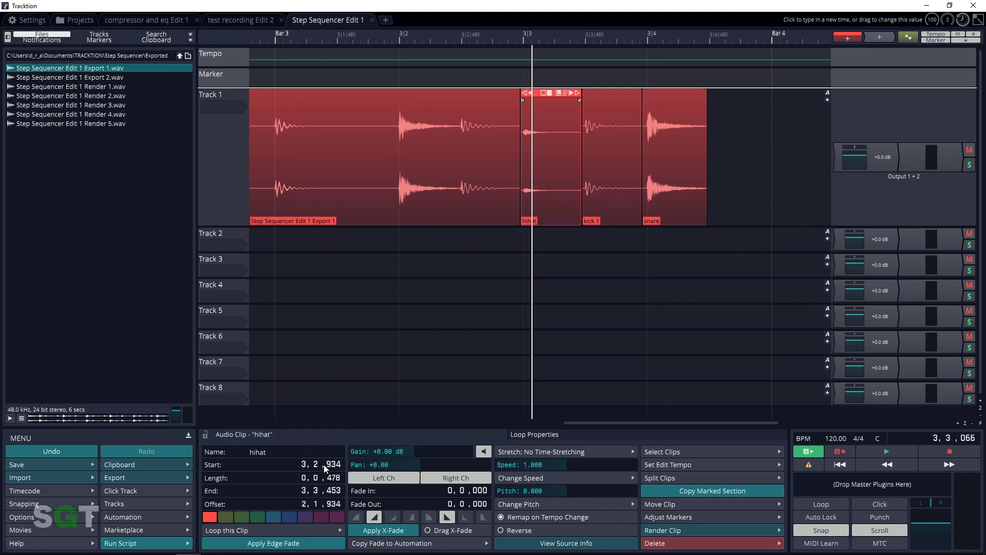
click(449, 93)
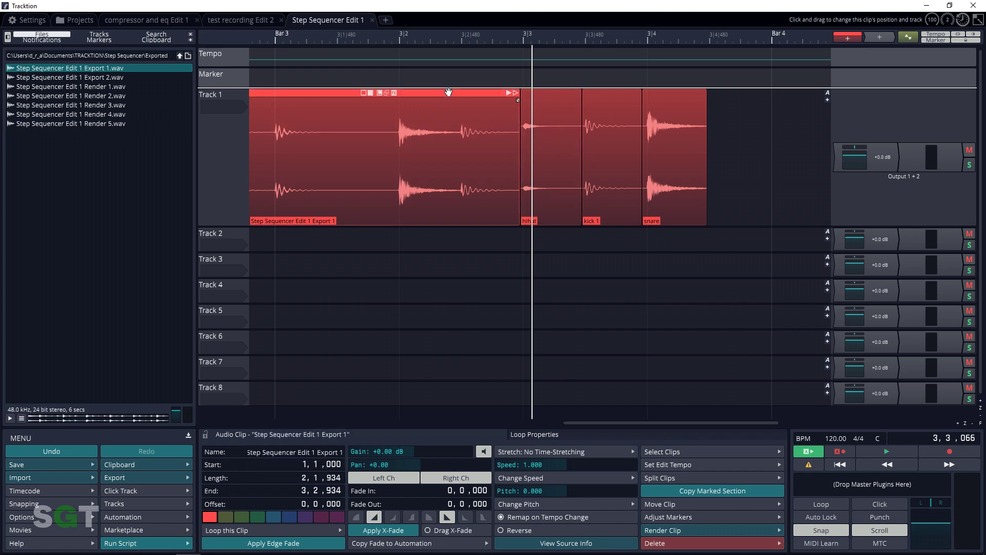
key(Delete)
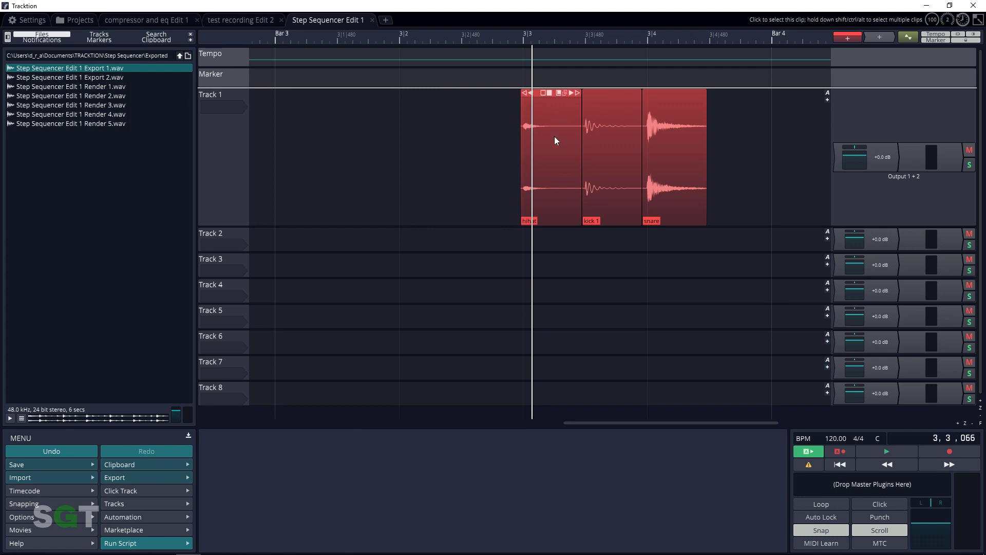
- Load the Tracktion Sampler plugin on Track 2 and expand Track 2 into a taller row
right_click(838, 244)
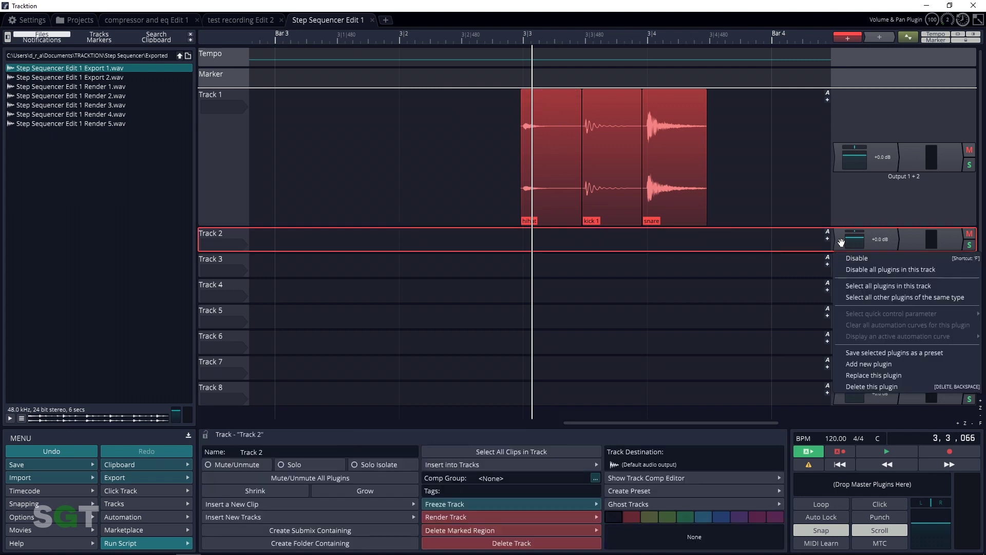
click(858, 363)
mouse_move(813, 307)
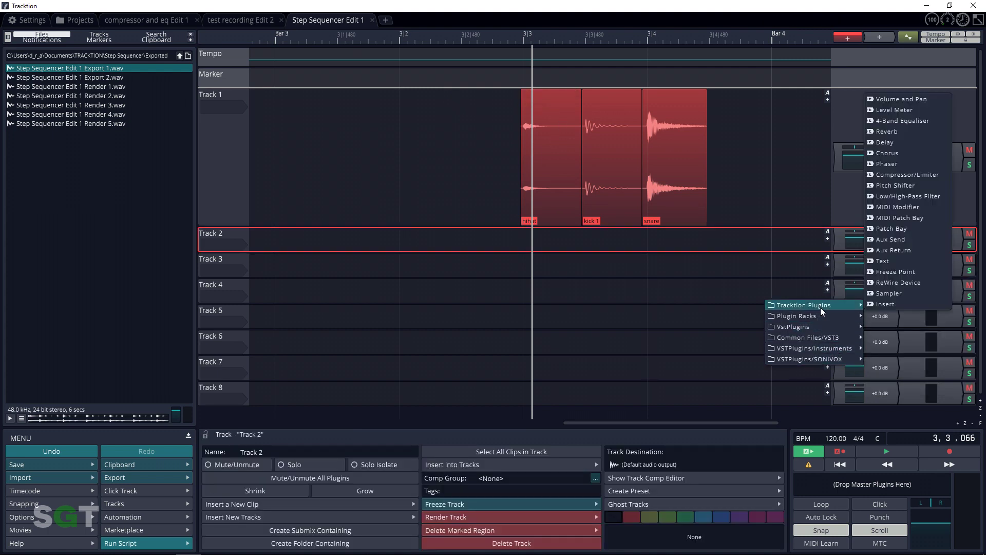
click(870, 293)
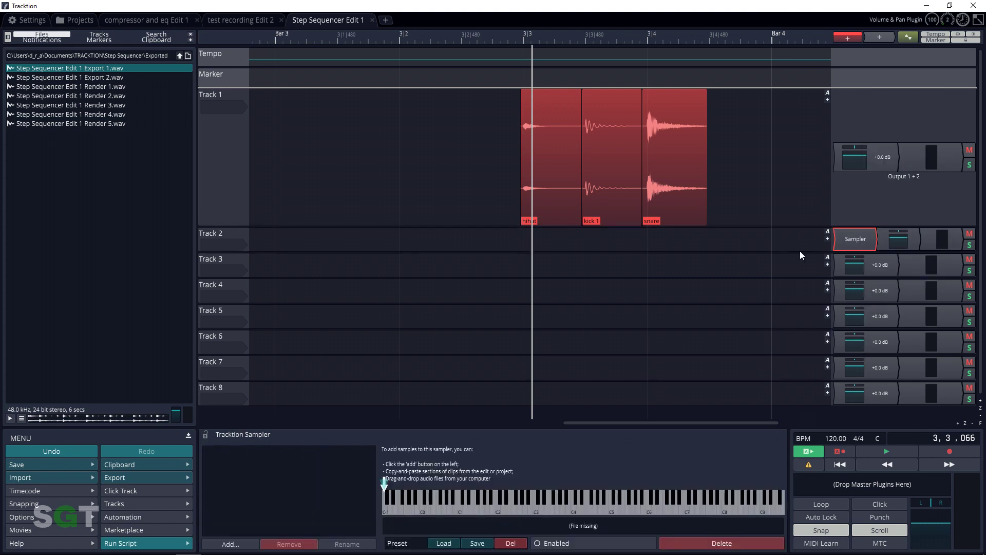
double_click(234, 236)
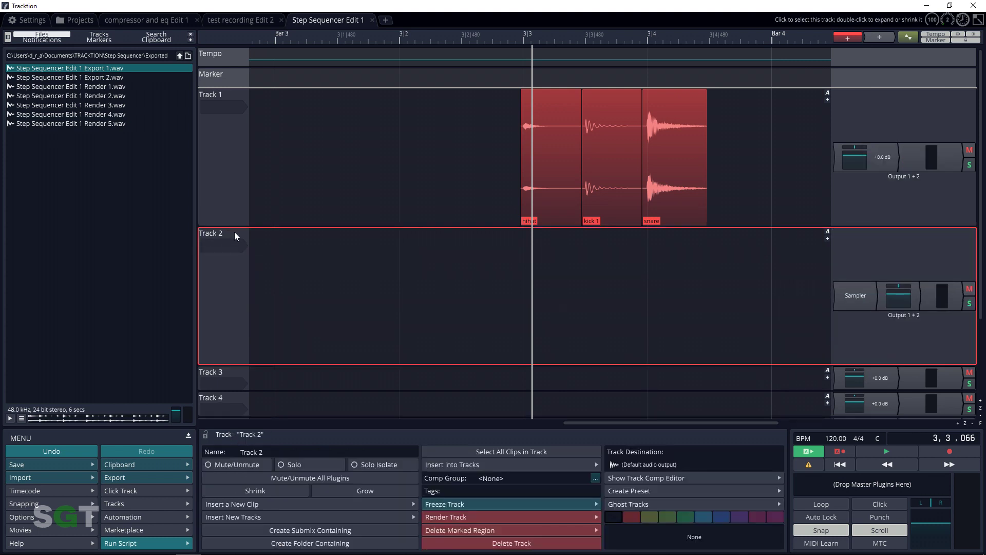
- Insert a New Step Clip on Track 2 at bar 1 and delete the extra step clip
right_click(229, 274)
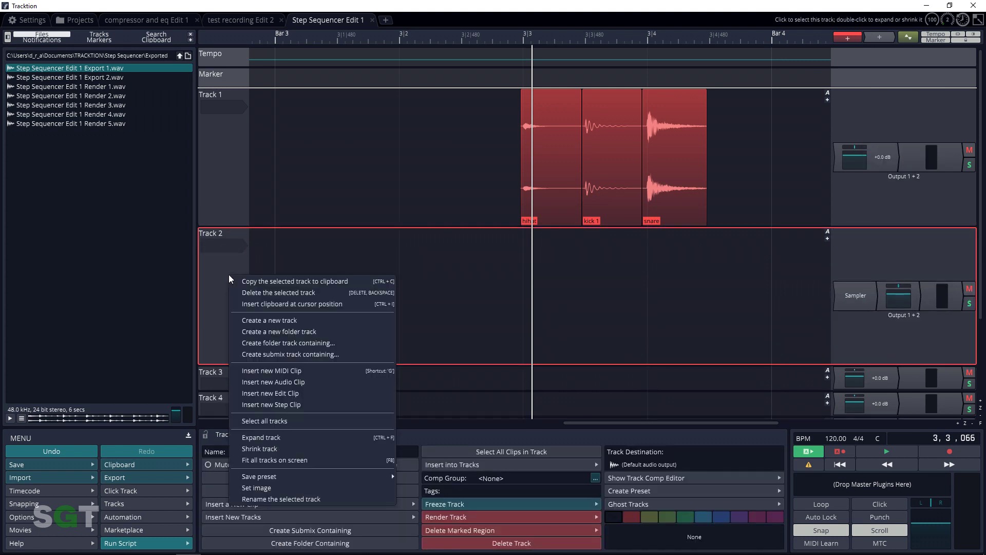
click(274, 404)
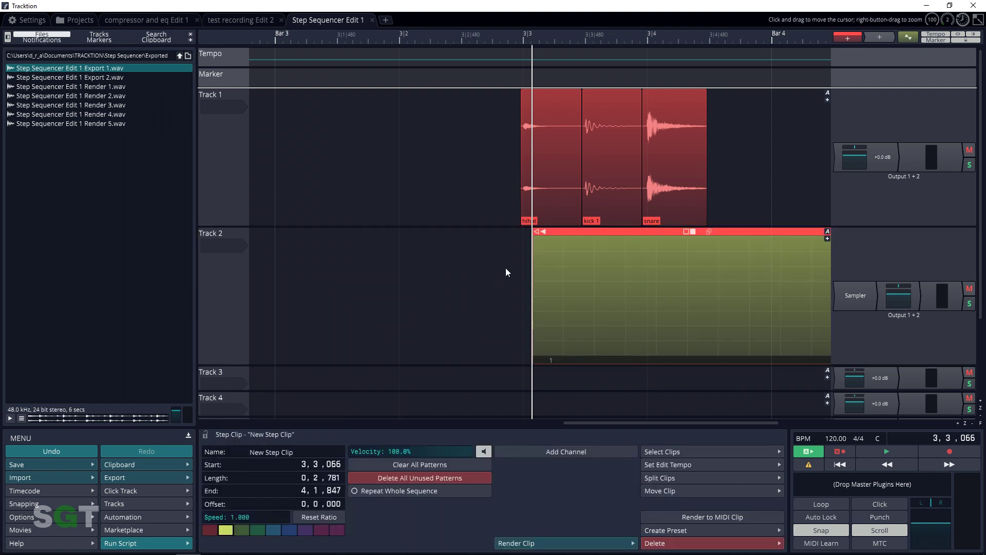
drag(525, 244, 236, 246)
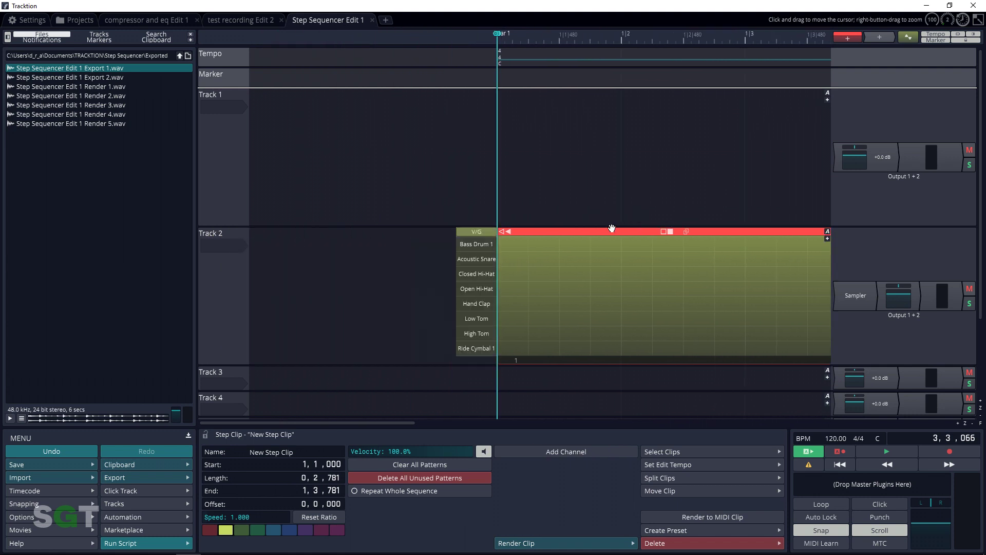
key(minus)
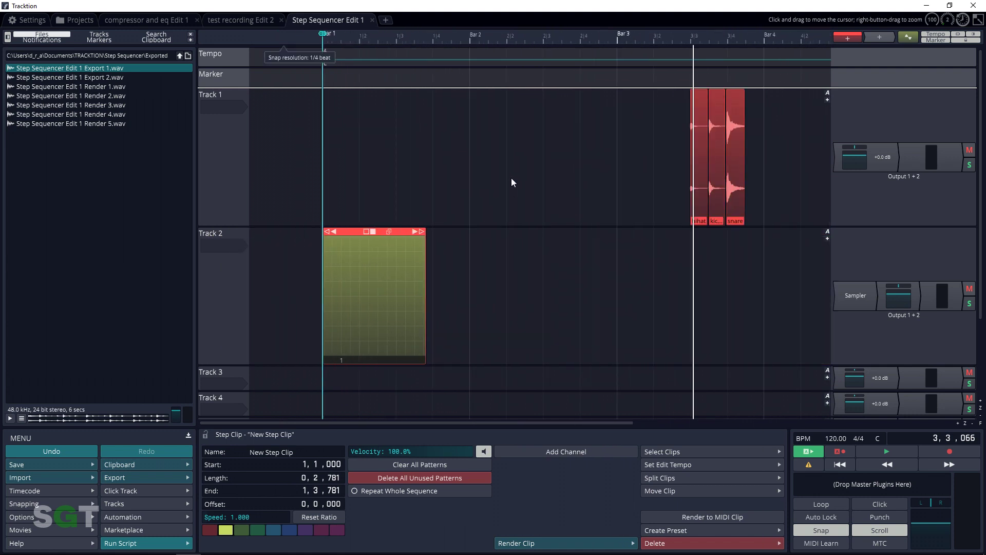
drag(848, 37, 488, 319)
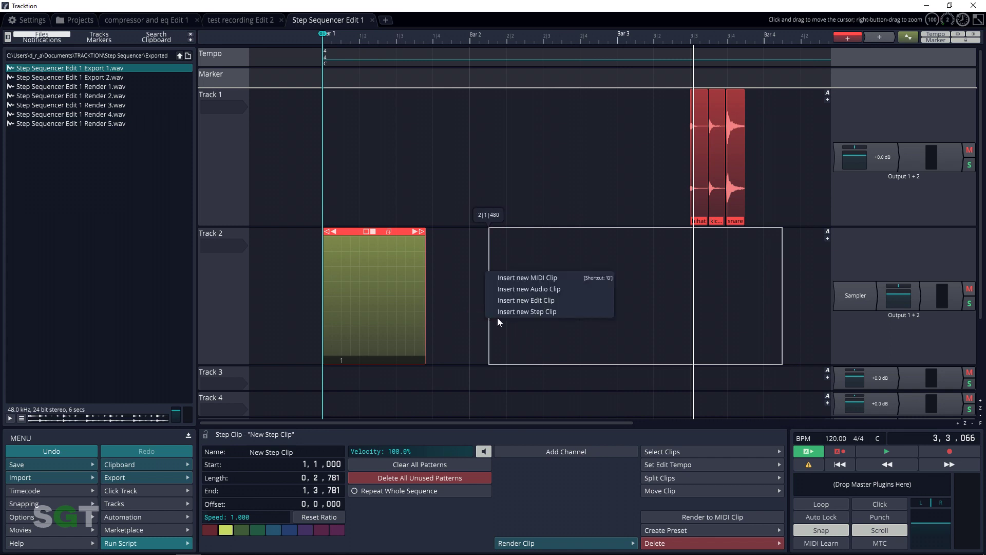
click(501, 311)
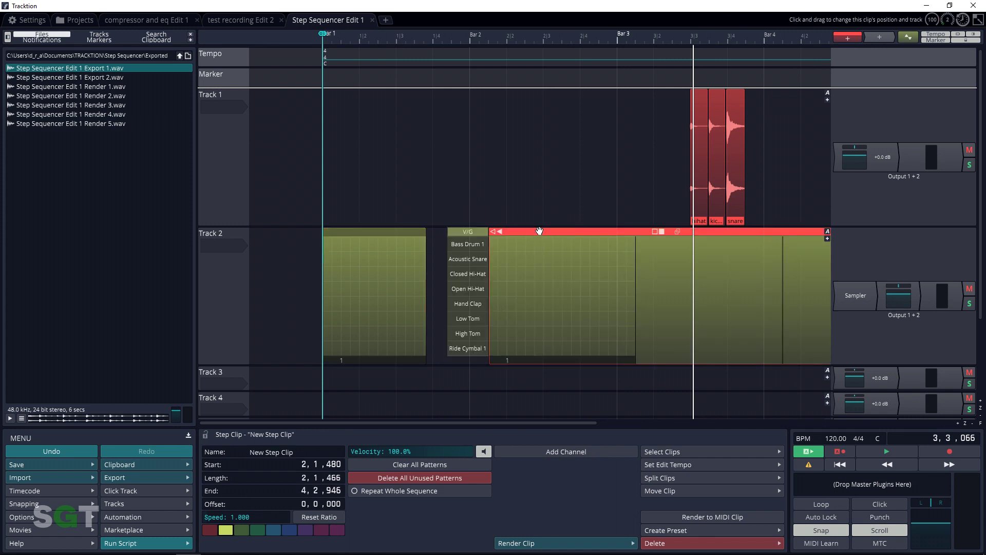
key(Delete)
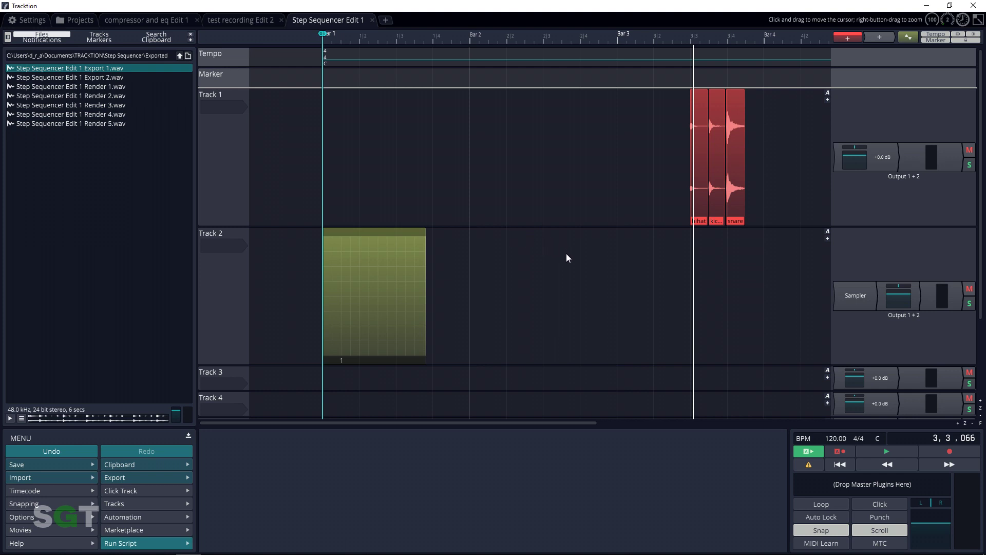
scroll(688, 259, up, 3)
- Flatten the hihat, kick 1 and snare clips, rendering each to its own audio file
click(689, 183)
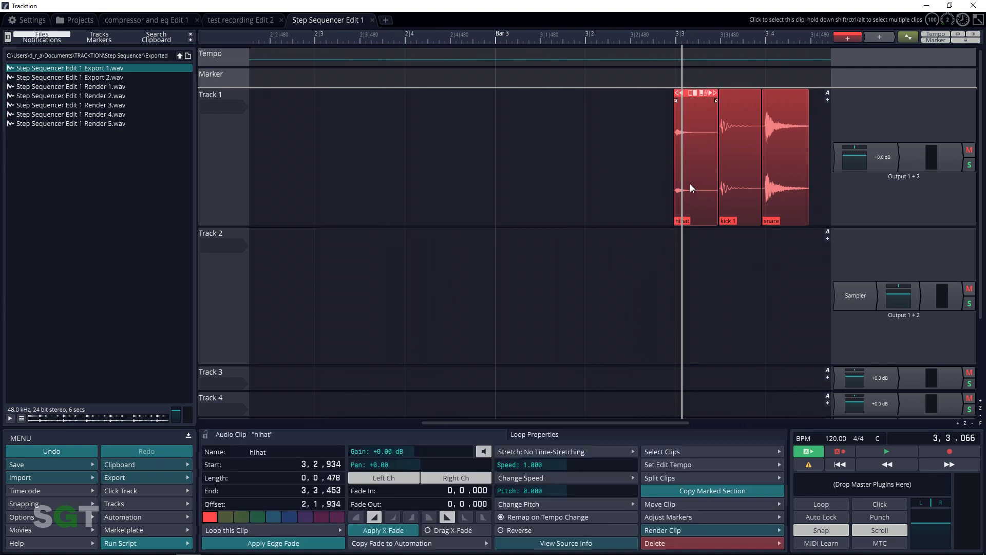
click(690, 526)
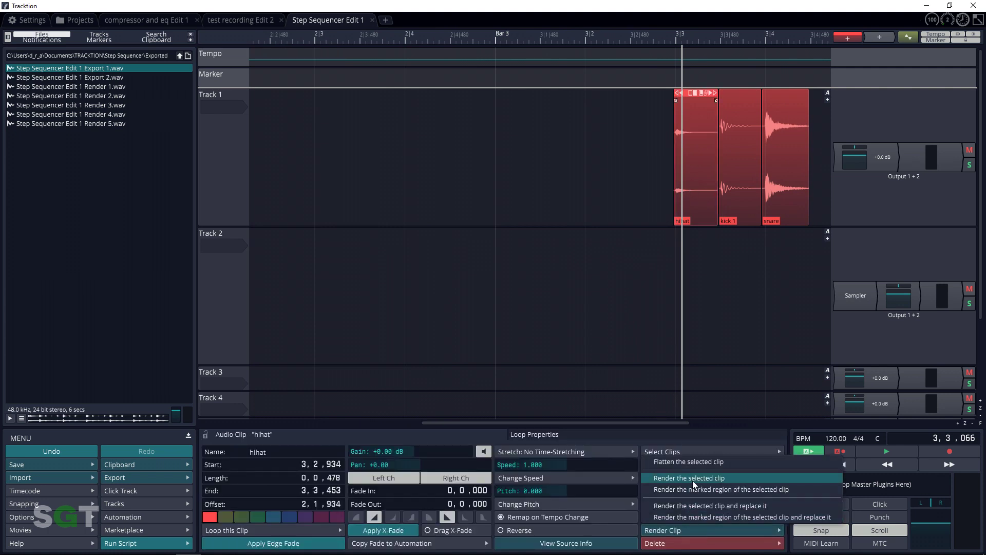
click(696, 466)
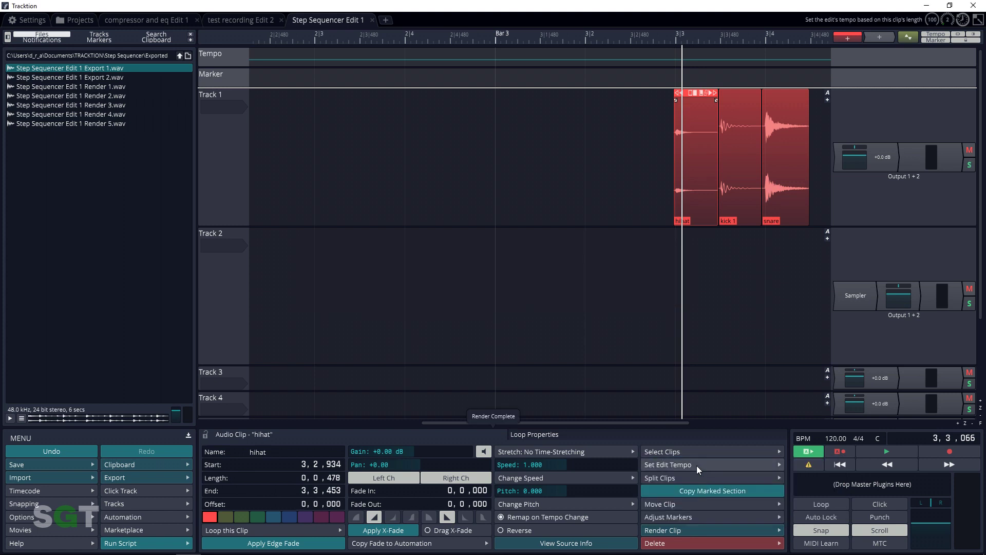
click(735, 200)
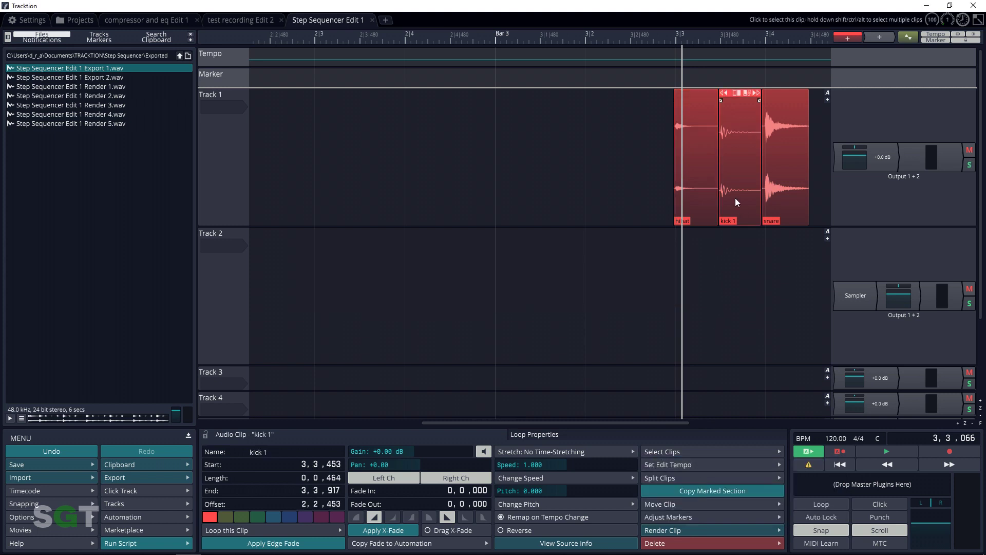
click(685, 525)
click(693, 464)
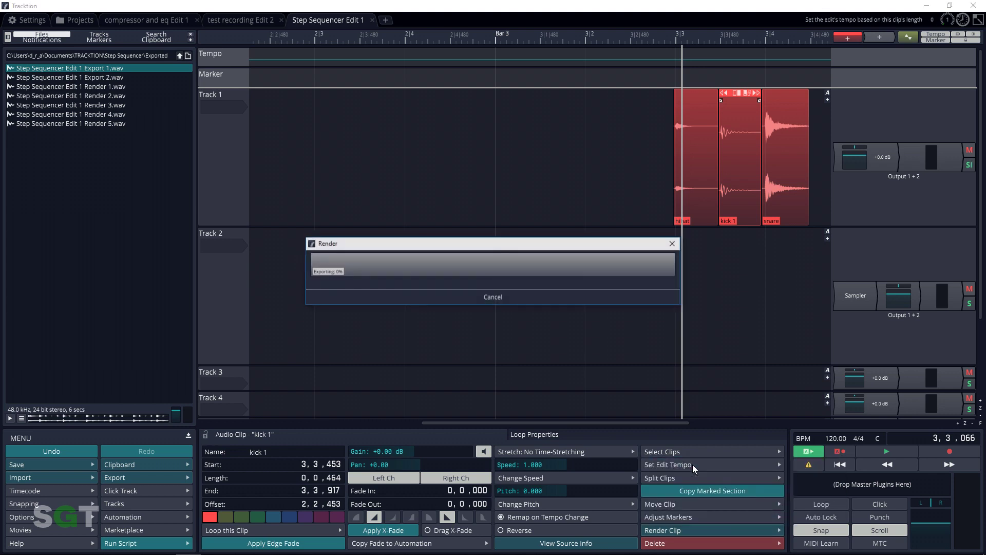
click(777, 202)
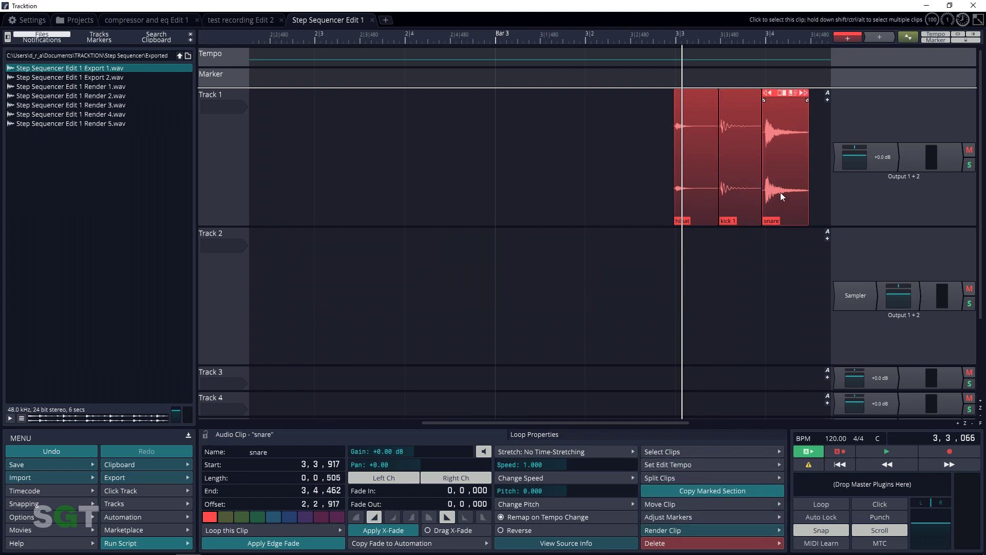
click(688, 524)
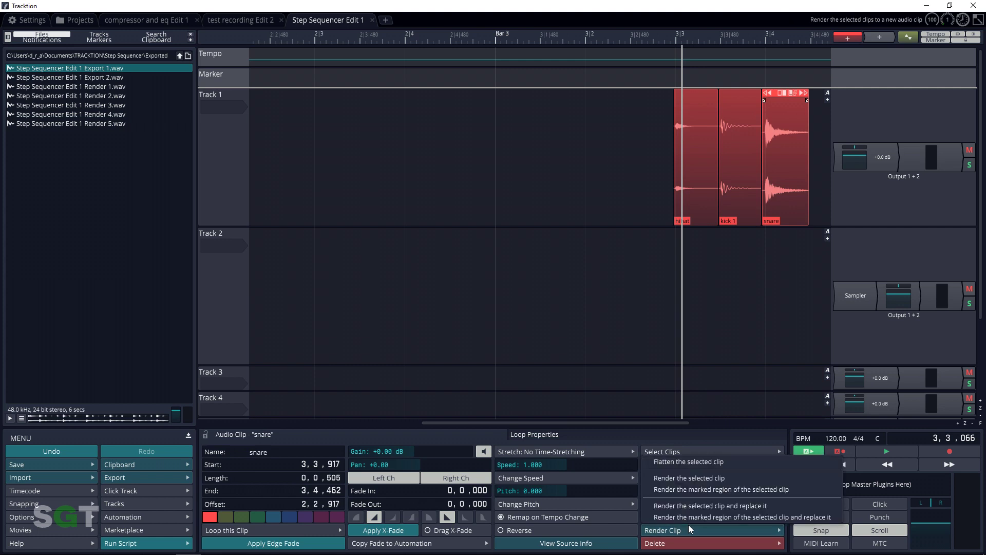
click(690, 461)
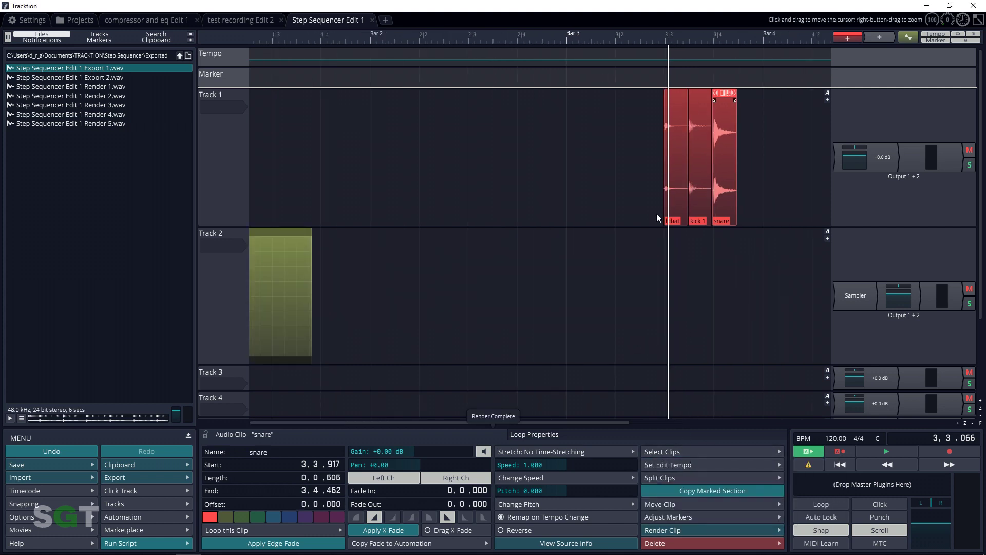
click(696, 177)
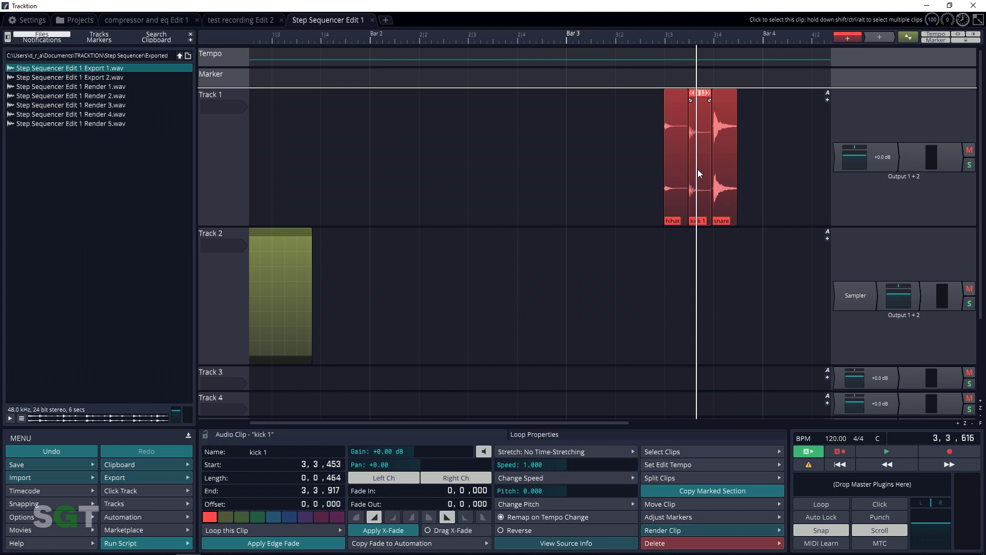
- Move the kick 1, snare and hihat slices into the Track 2 Sampler, emptying Track 1
click(856, 296)
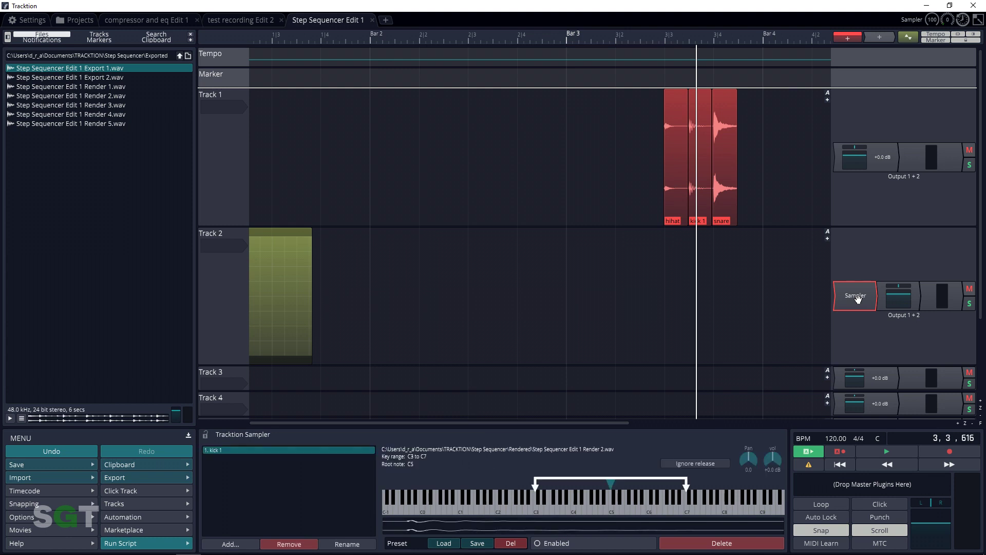
click(720, 181)
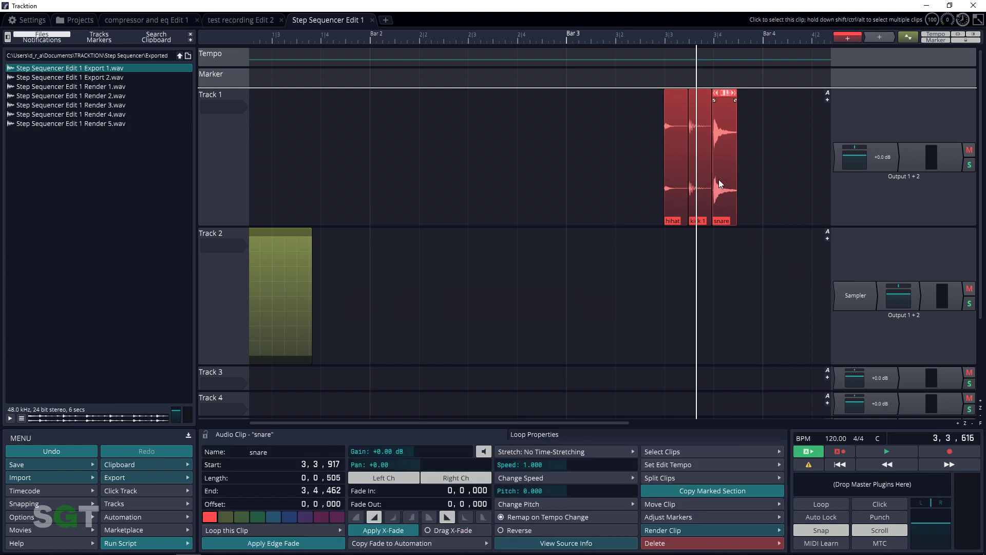
click(851, 296)
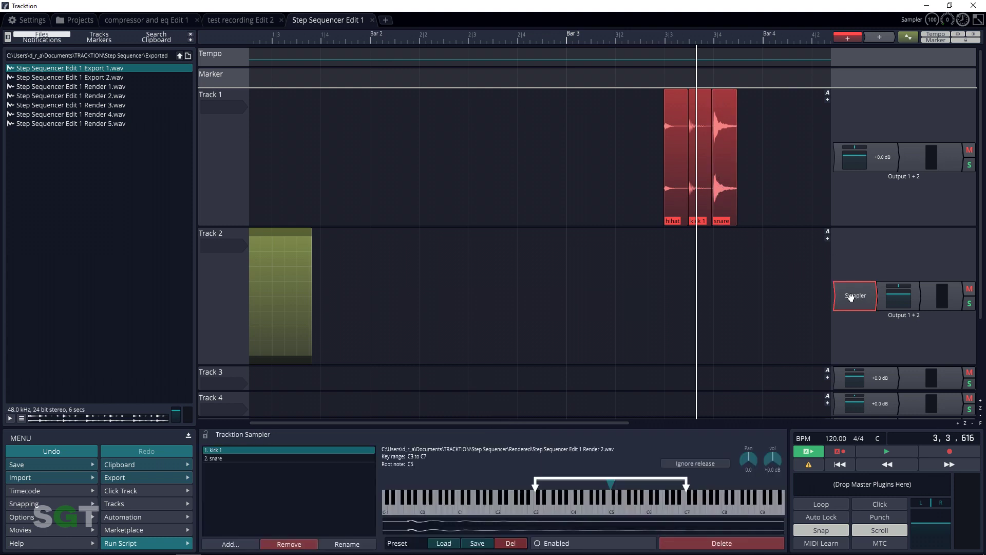
click(674, 190)
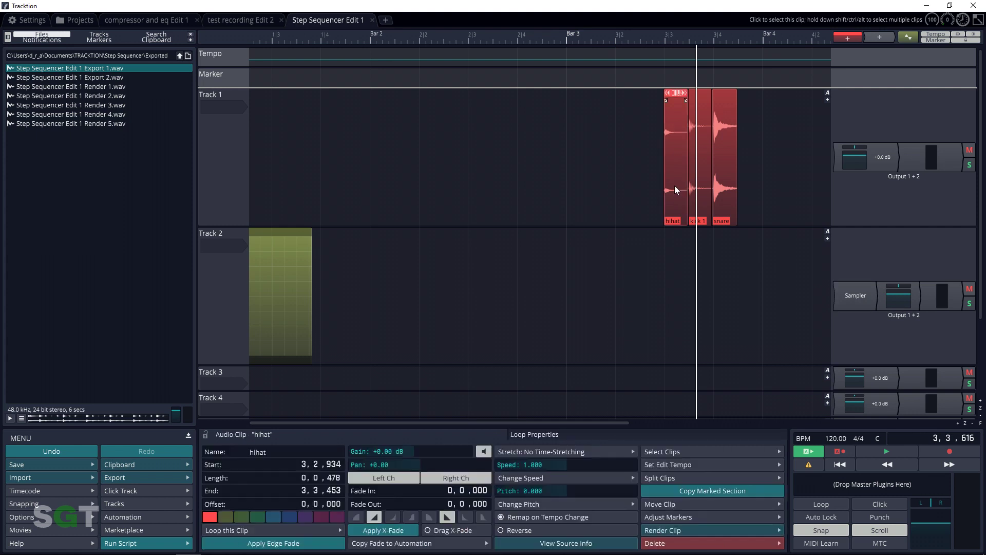
click(856, 296)
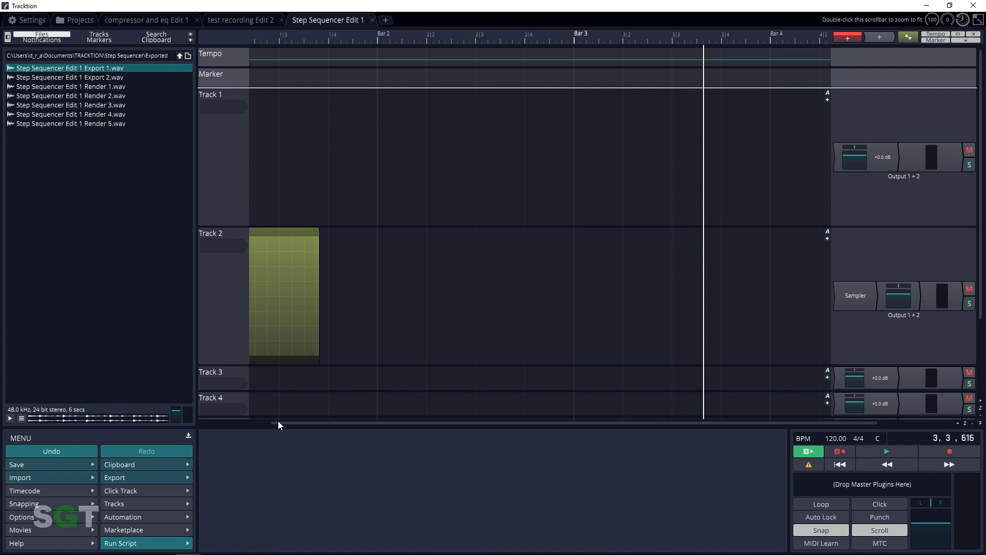
- Map kick 1 in the Sampler to the single key C2 with root note C2
drag(279, 420, 206, 420)
mouse_move(254, 291)
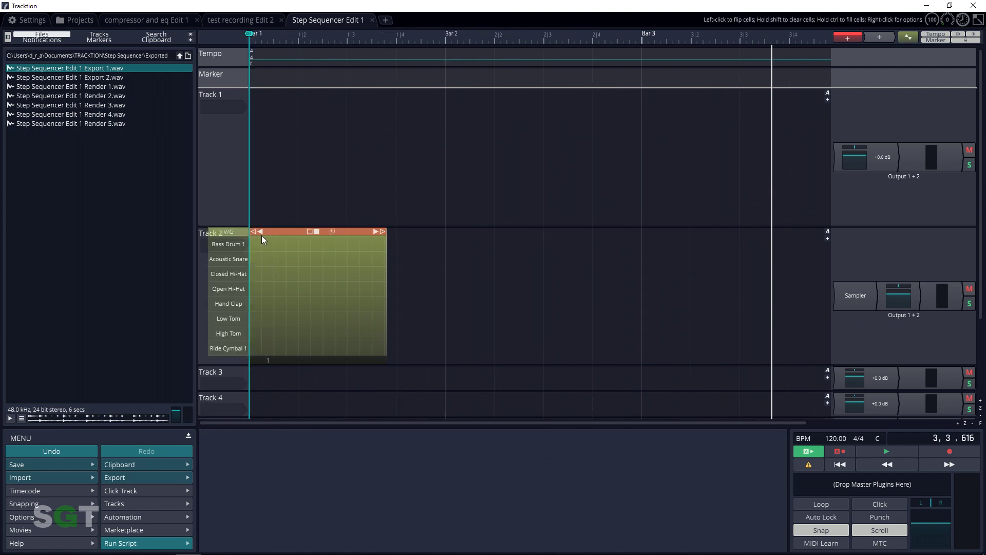
click(239, 243)
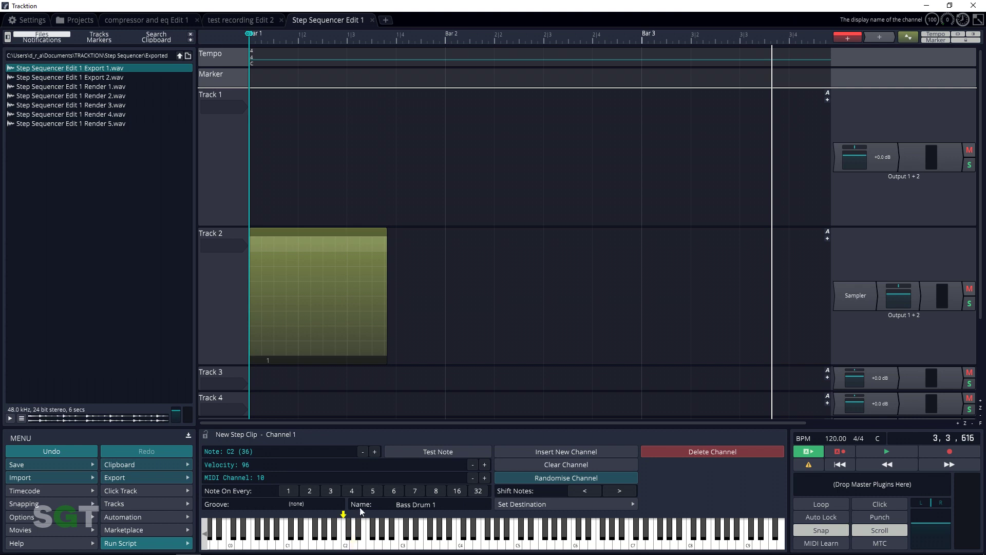
click(842, 304)
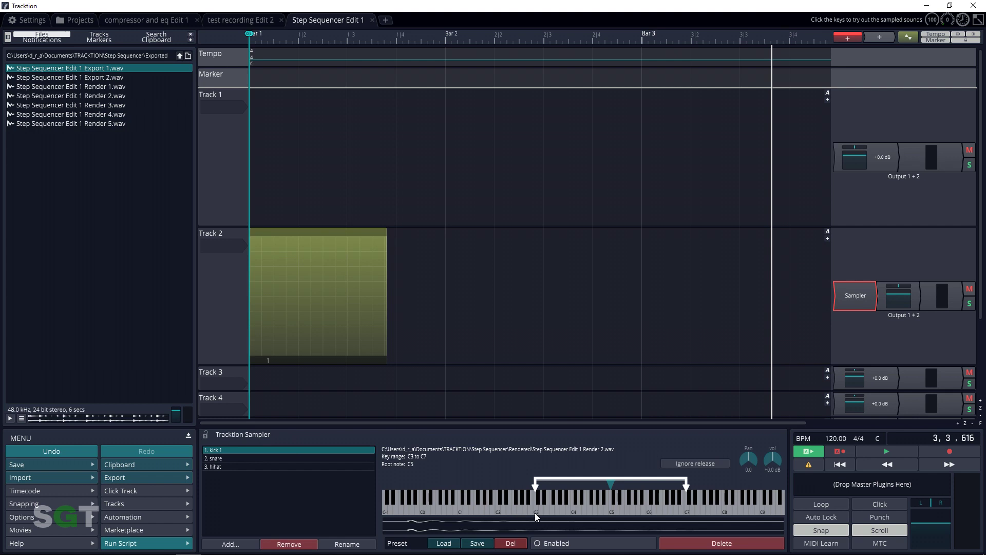
drag(535, 487, 501, 483)
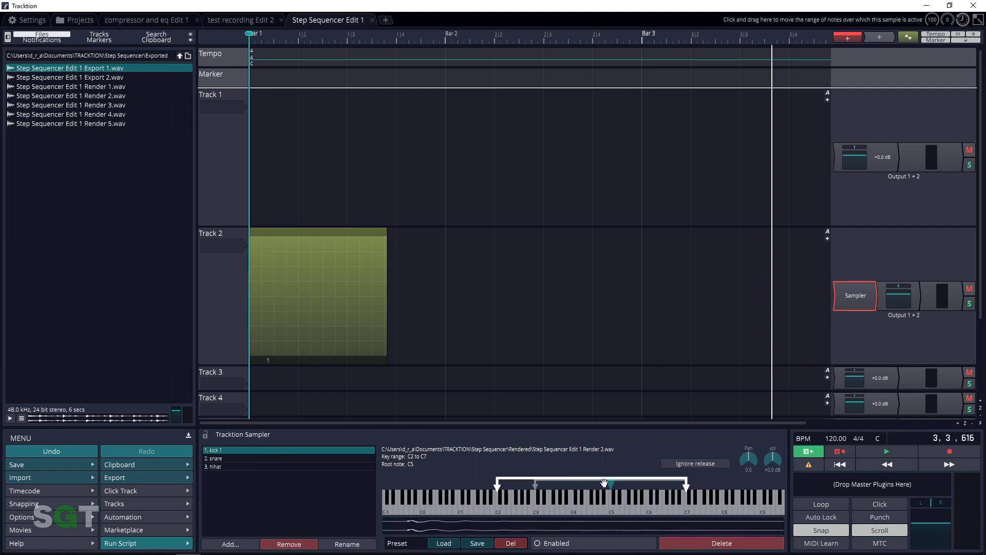
drag(609, 483, 497, 475)
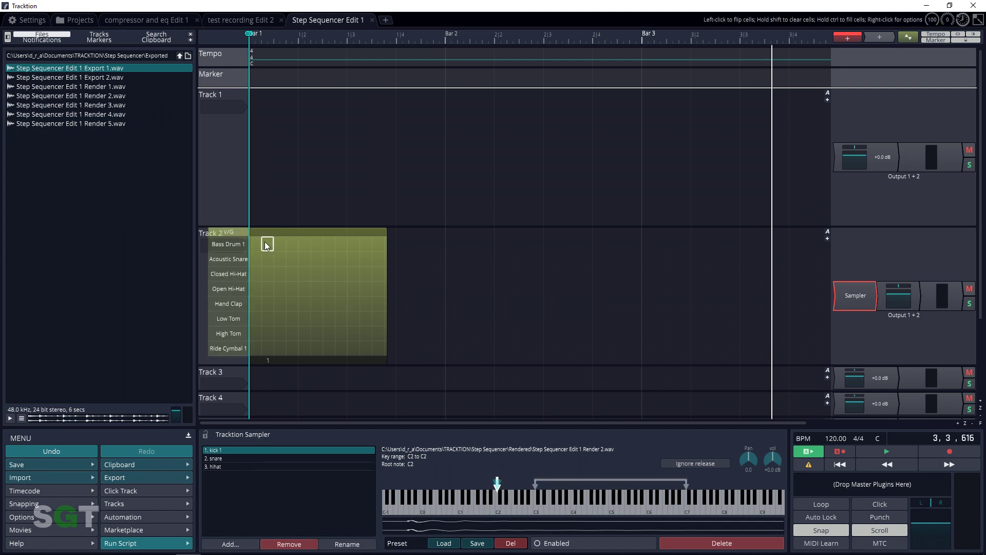
- Confirm the Acoustic Snare channel plays D2 and select the snare sample in the Sampler
click(230, 262)
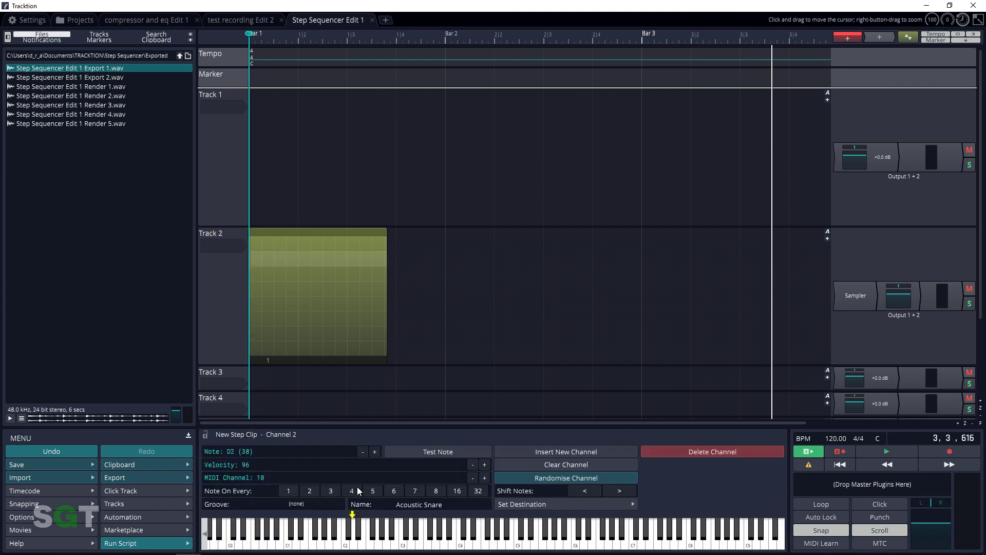
click(352, 545)
click(849, 293)
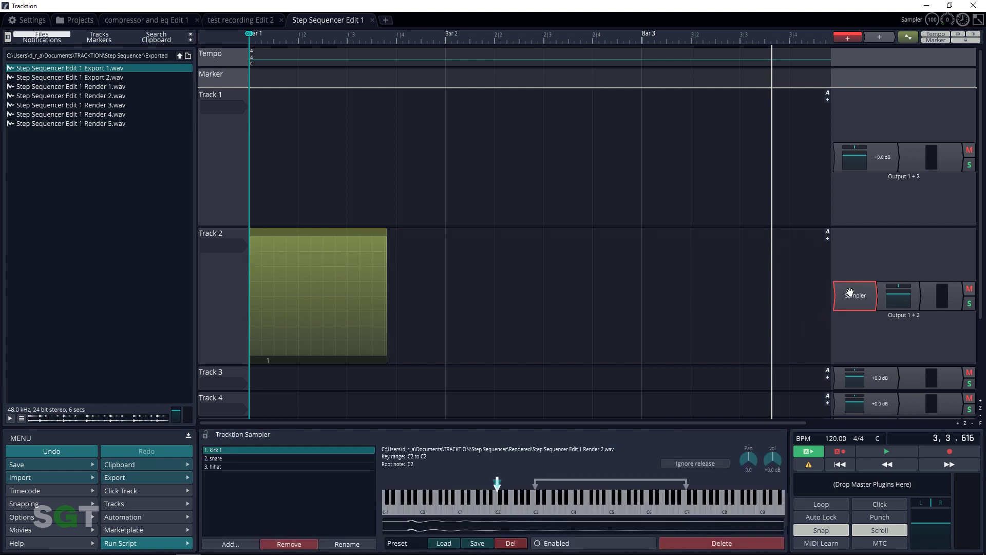
click(218, 458)
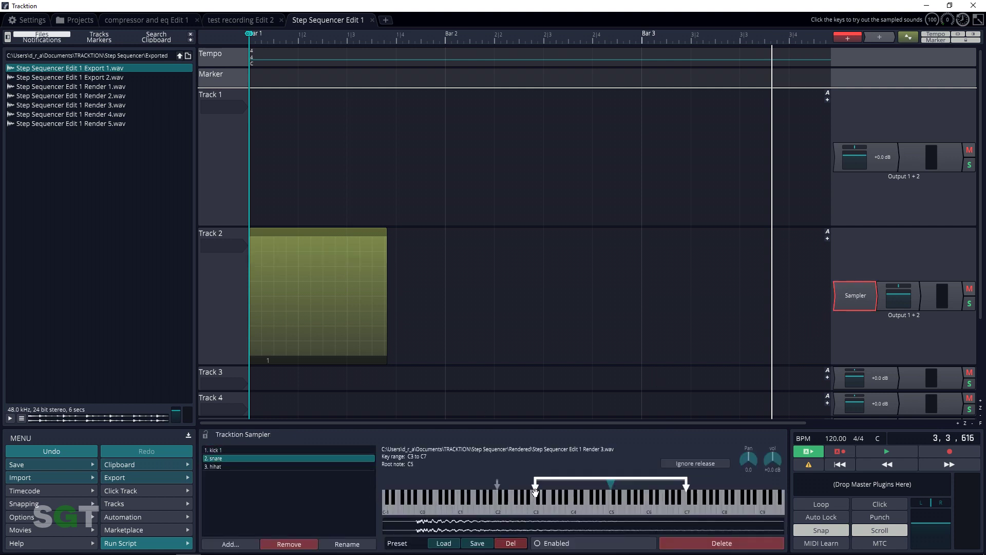
- Set the snare's key range and root note to D2, then check Closed Hi-Hat's F#2 note
drag(535, 486, 503, 487)
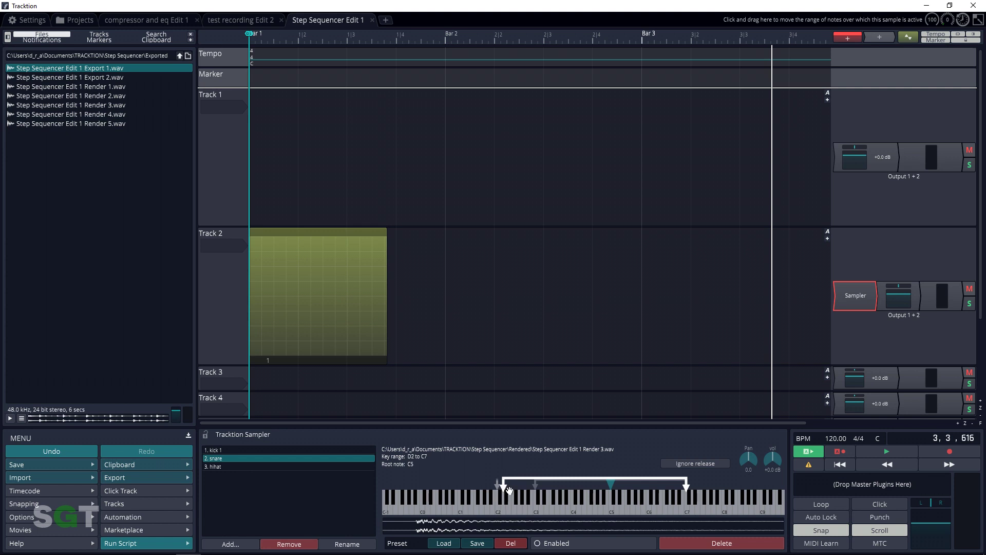
drag(611, 485, 505, 486)
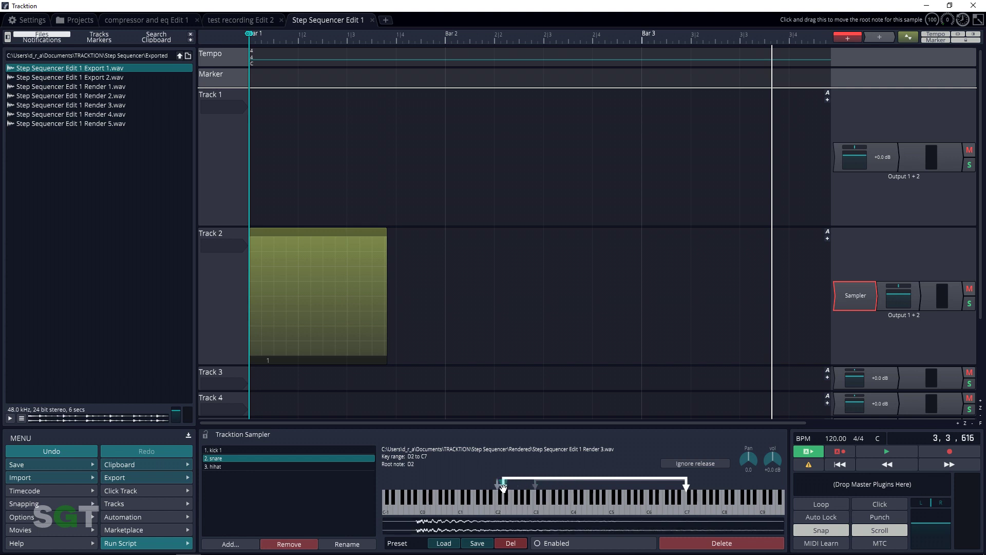
drag(670, 483, 504, 483)
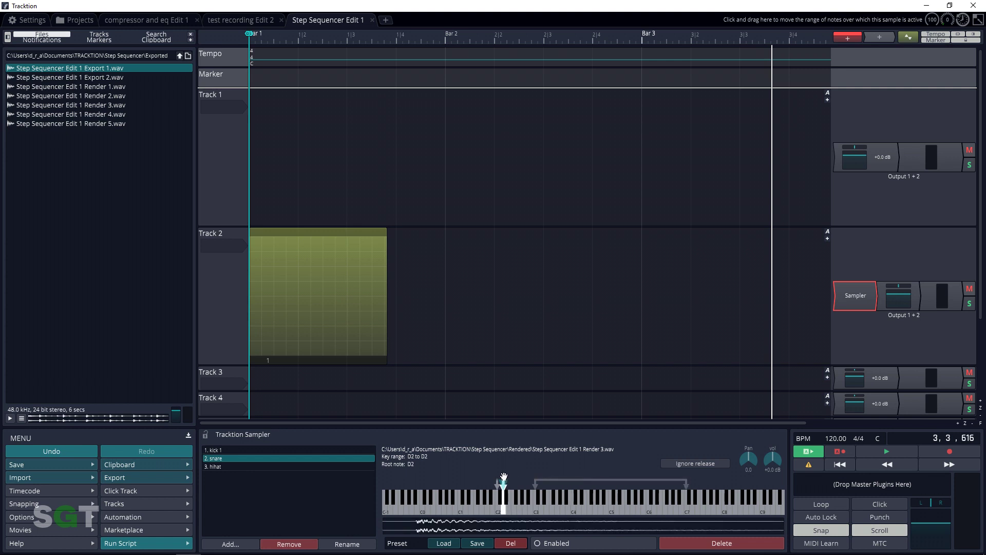
click(267, 273)
click(373, 534)
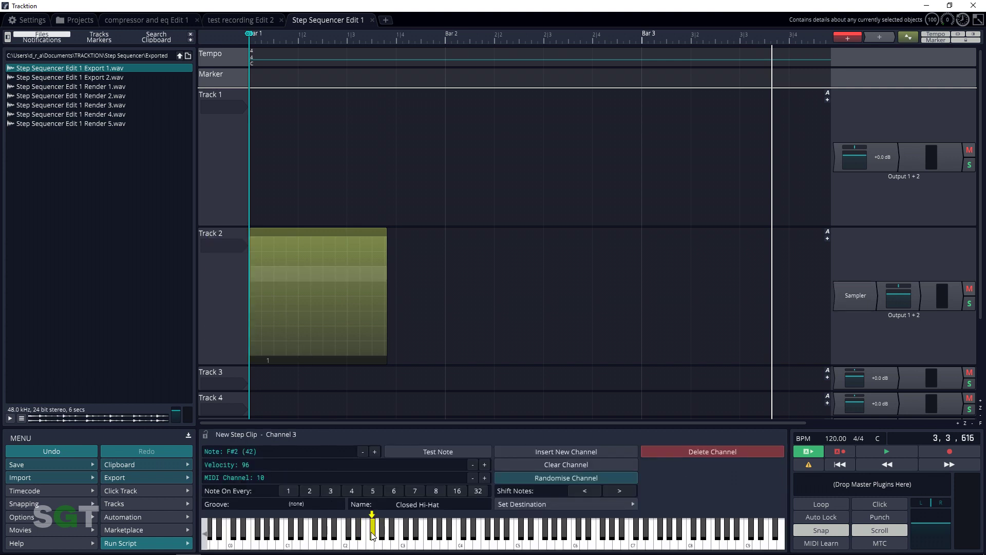
- Map 3. hihat from F#2 with root note F#2, then extend the Track 2 step clip to bar 2
click(853, 297)
click(216, 466)
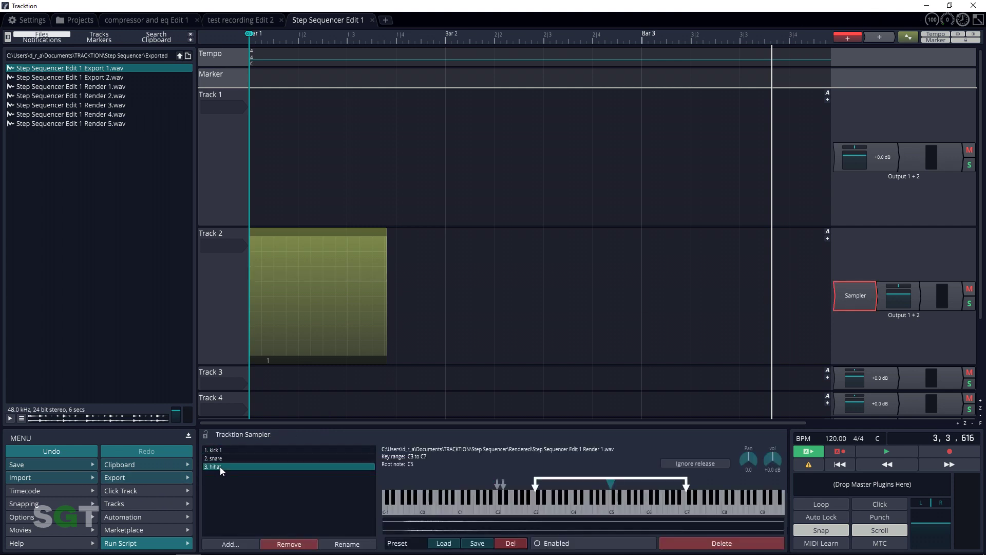
drag(535, 485, 516, 486)
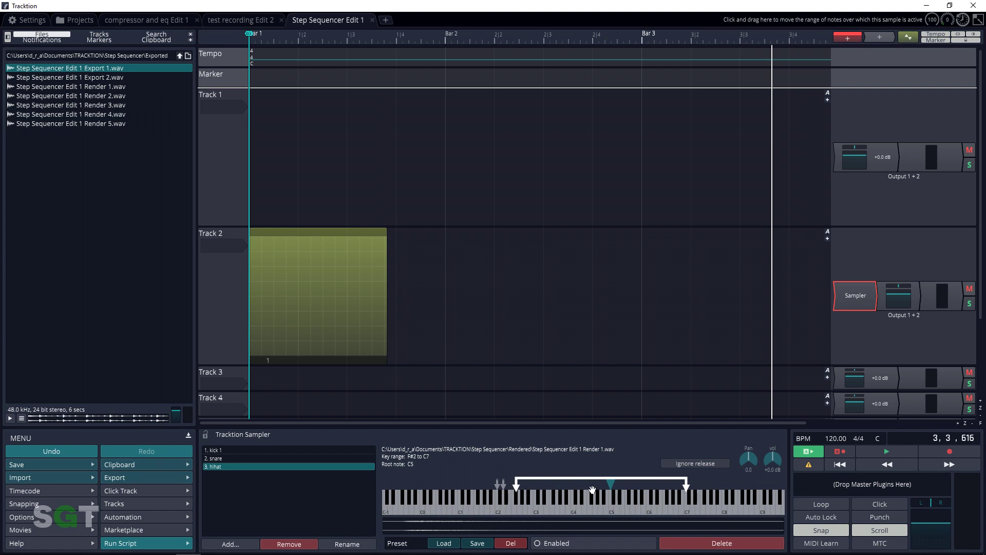
drag(610, 485, 516, 486)
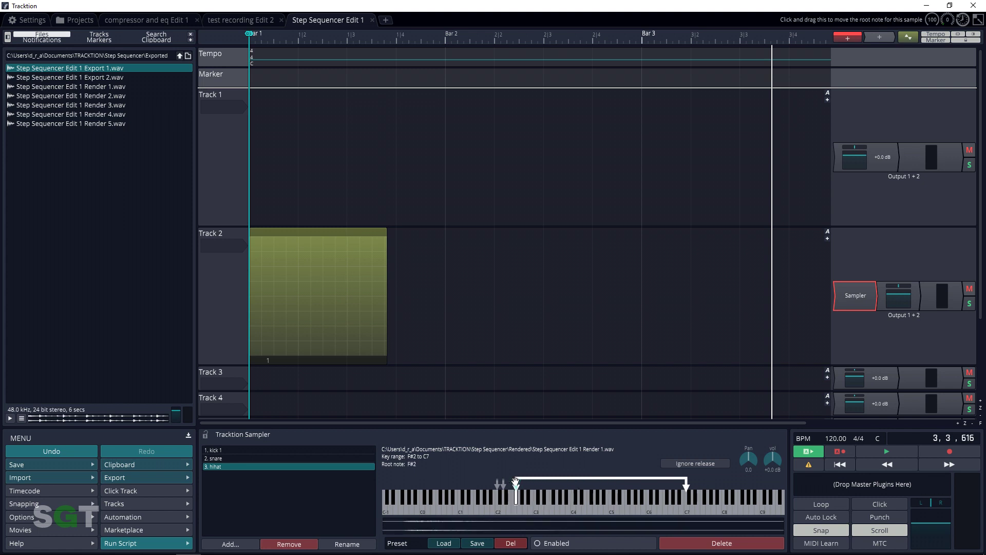
click(385, 235)
drag(384, 233, 439, 242)
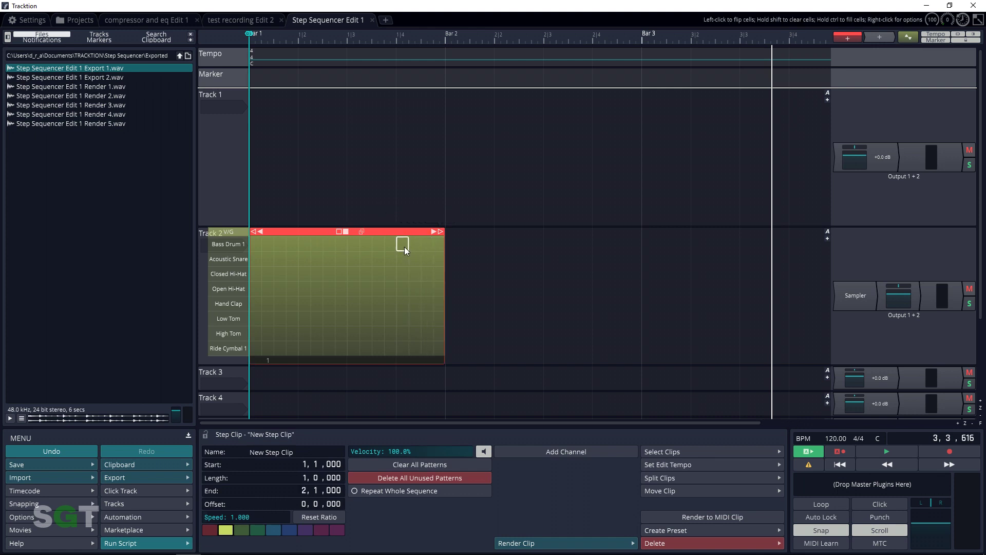
- Turn on Bass Drum 1 at step 1, Acoustic Snare at step 5, and Closed Hi-Hat at steps 3, 5, 7, 9
click(259, 249)
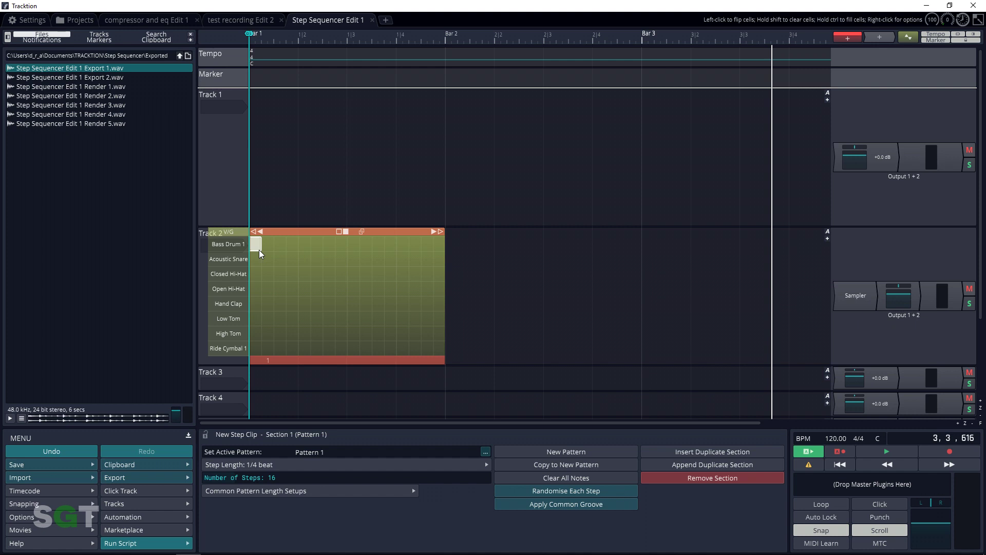
click(305, 259)
click(280, 275)
click(304, 275)
click(329, 274)
click(353, 275)
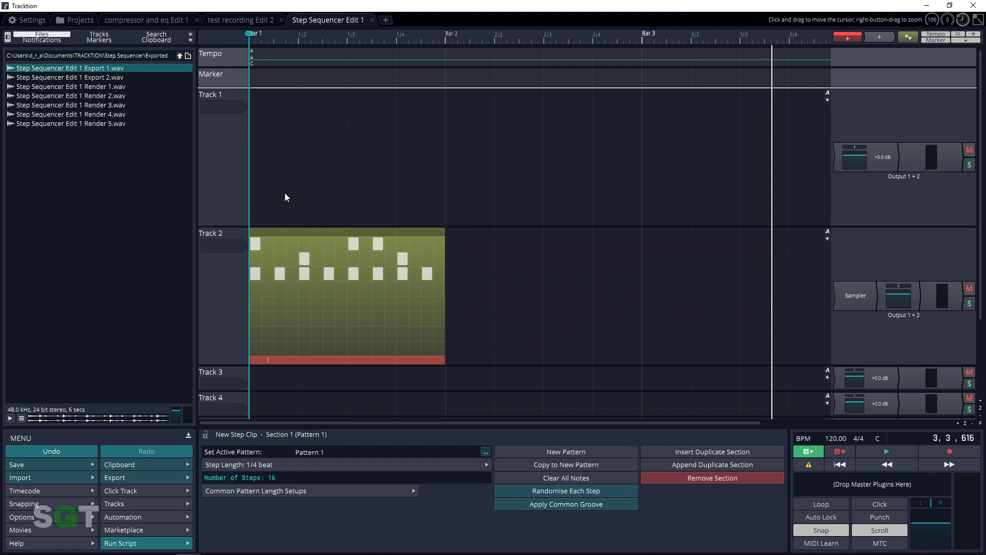
key(Home)
key(space)
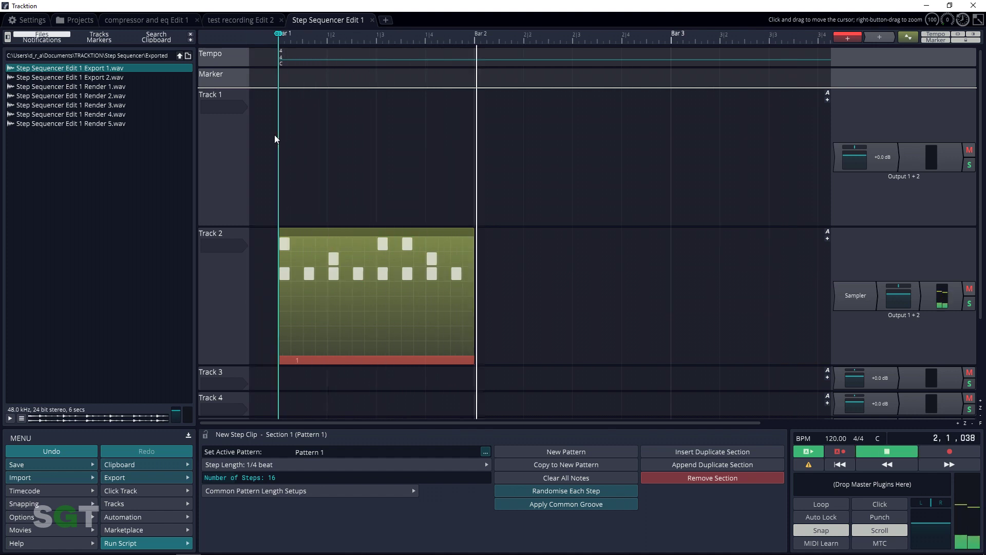
key(space)
key(space)
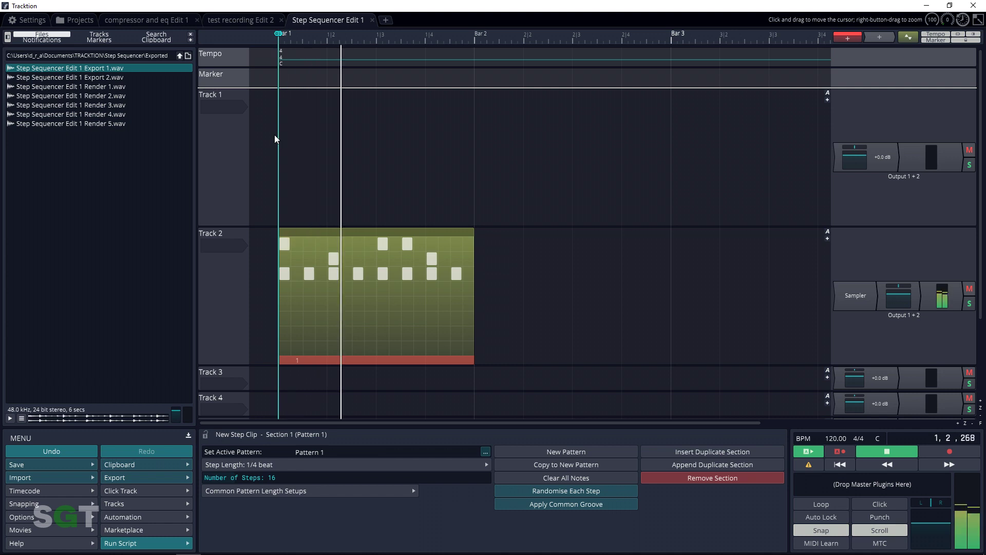
key(space)
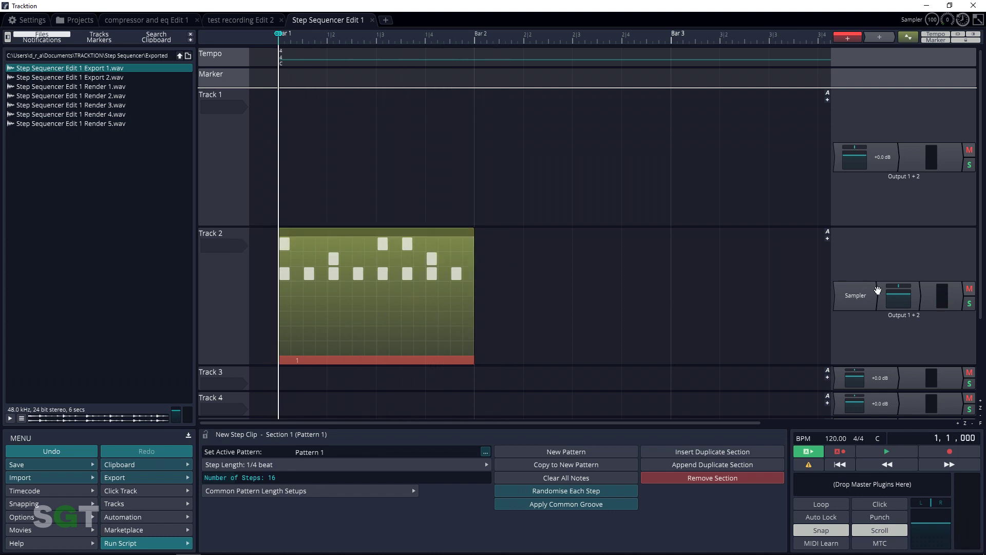
- Save the Sampler setup as a new preset named 'drum preset 1' with a new 'sampl' tag
click(859, 294)
click(485, 545)
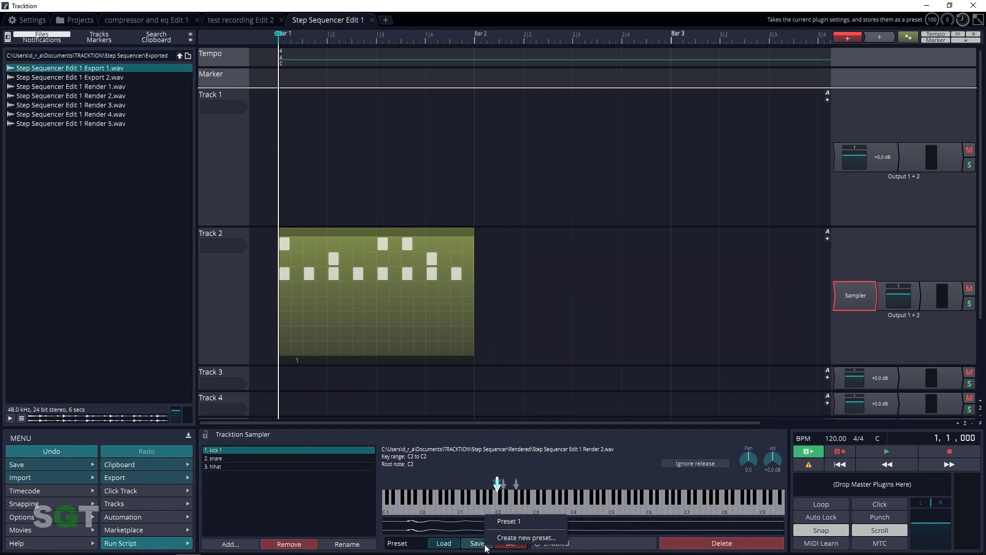
click(526, 537)
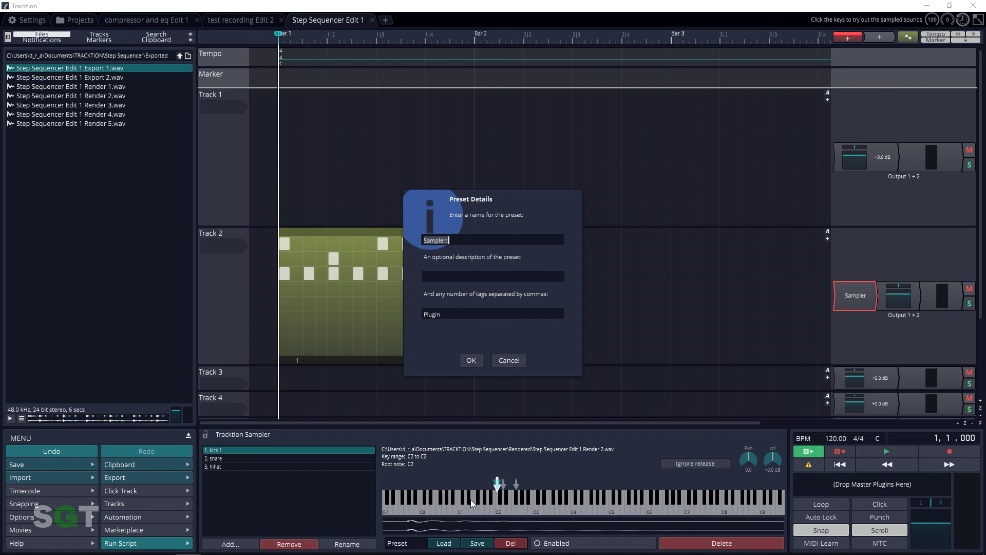
text(drum preset 1)
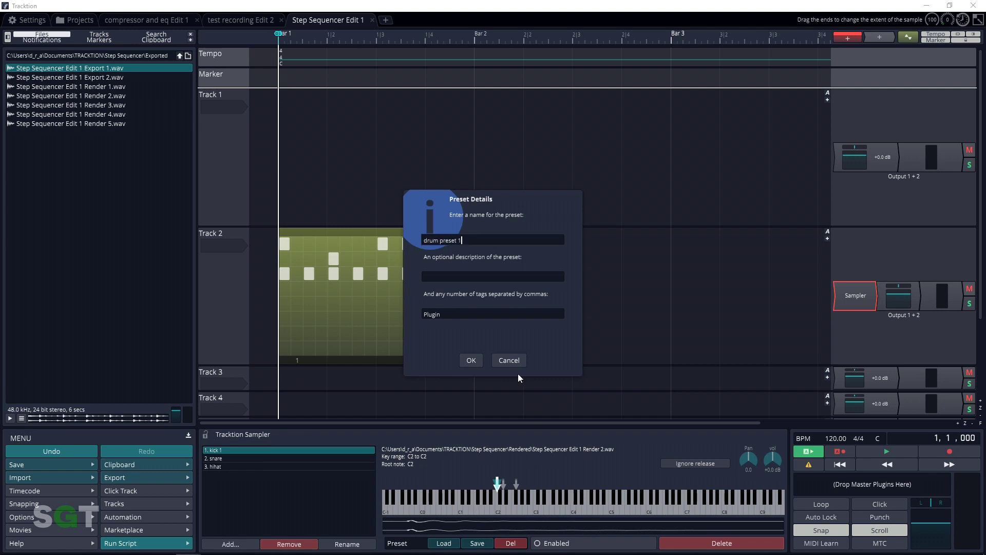
click(470, 320)
text(sampler)
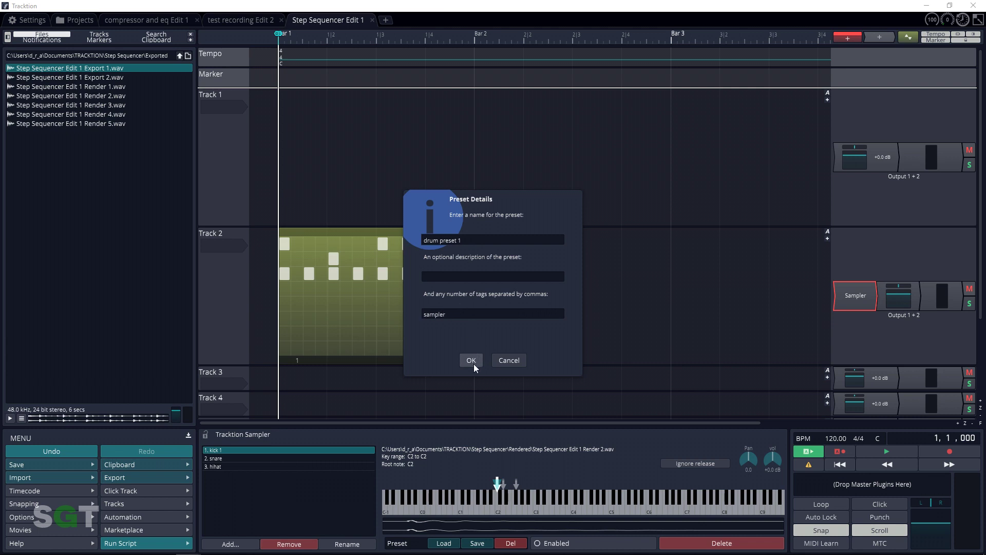
click(472, 362)
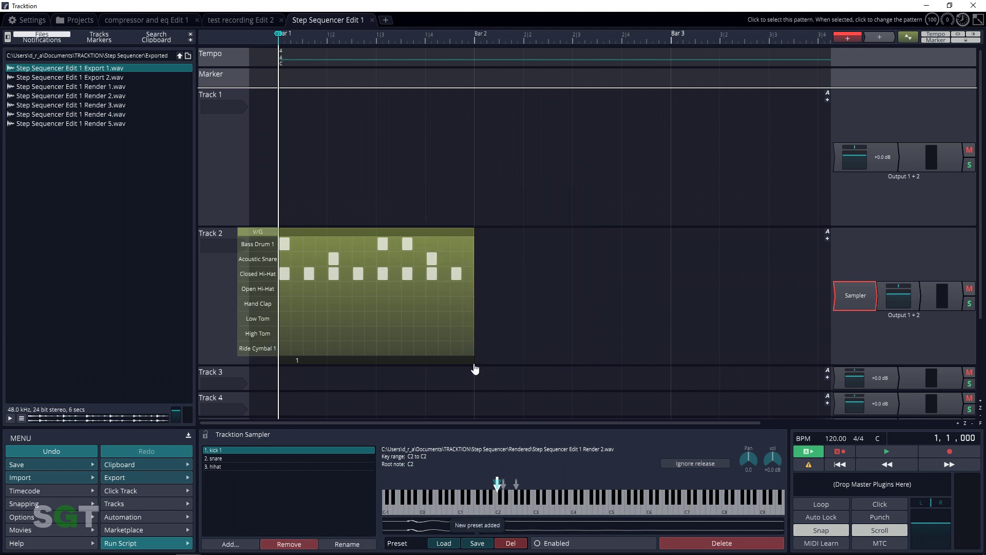